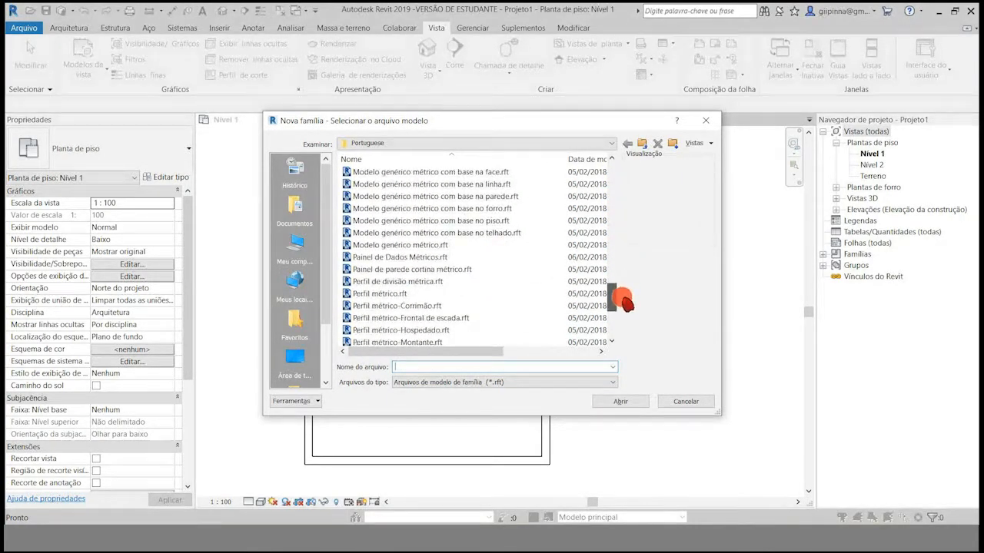
Step: Create a new family from the Porta métrica.rft template and set its length units to centimetres with one decimal place
left_click(405, 272)
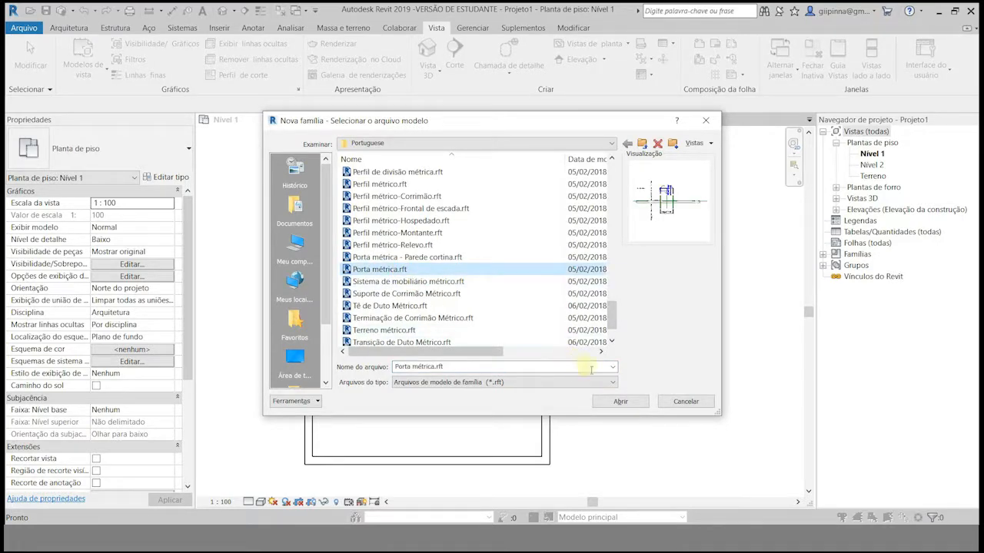
left_click(620, 401)
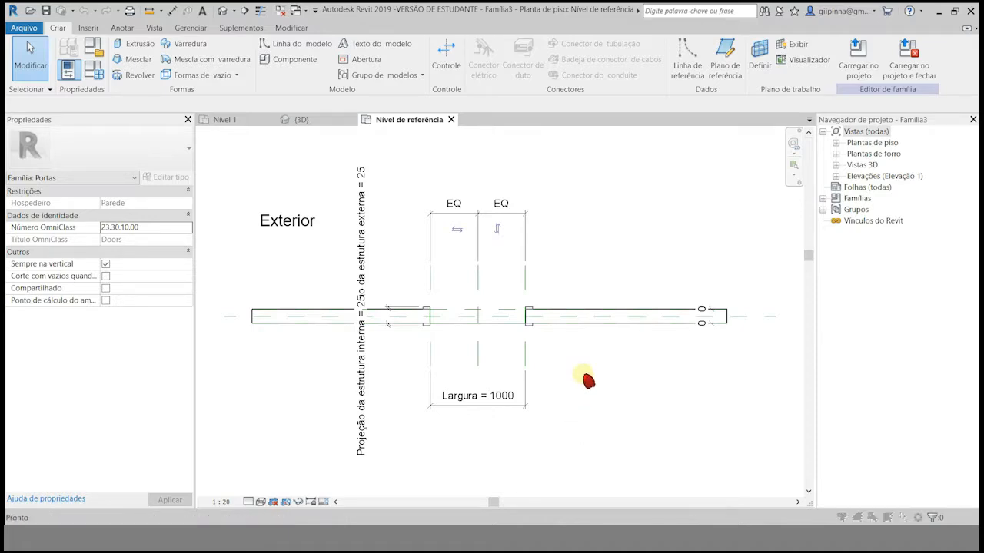
key("u")
key("n")
left_click(569, 191)
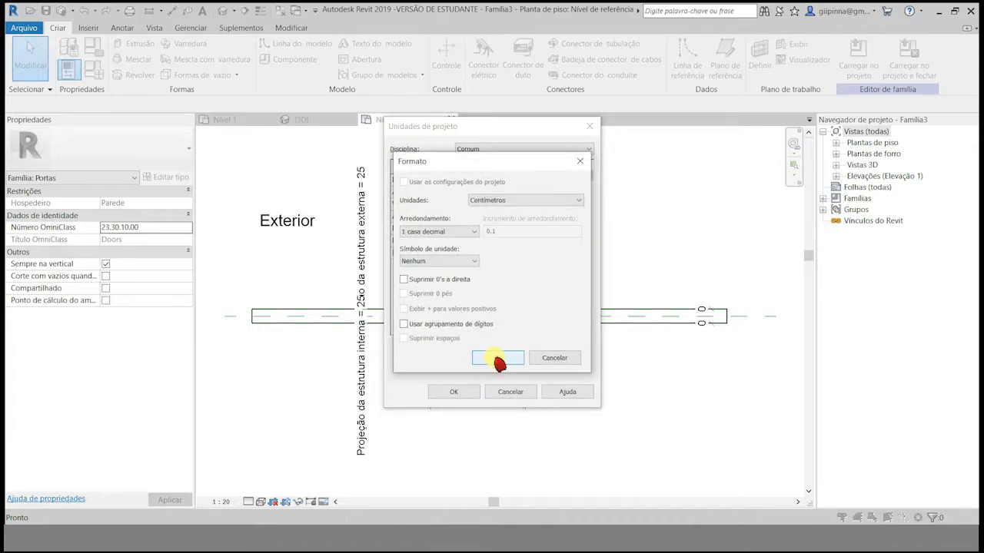
left_click(498, 358)
left_click(453, 391)
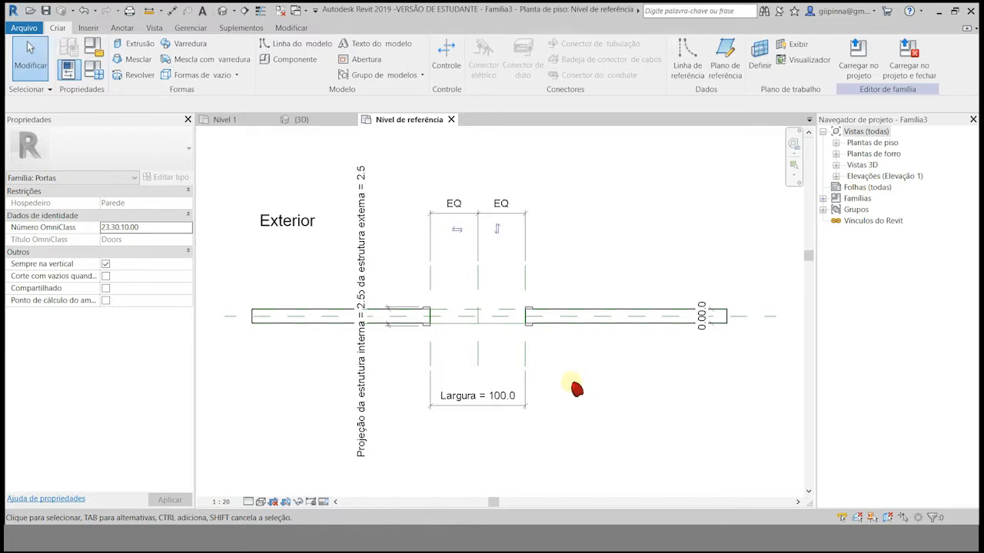
Step: Examine the door template in the 3D view Vista 1 and in the Nível de referência floor plan
left_click(836, 165)
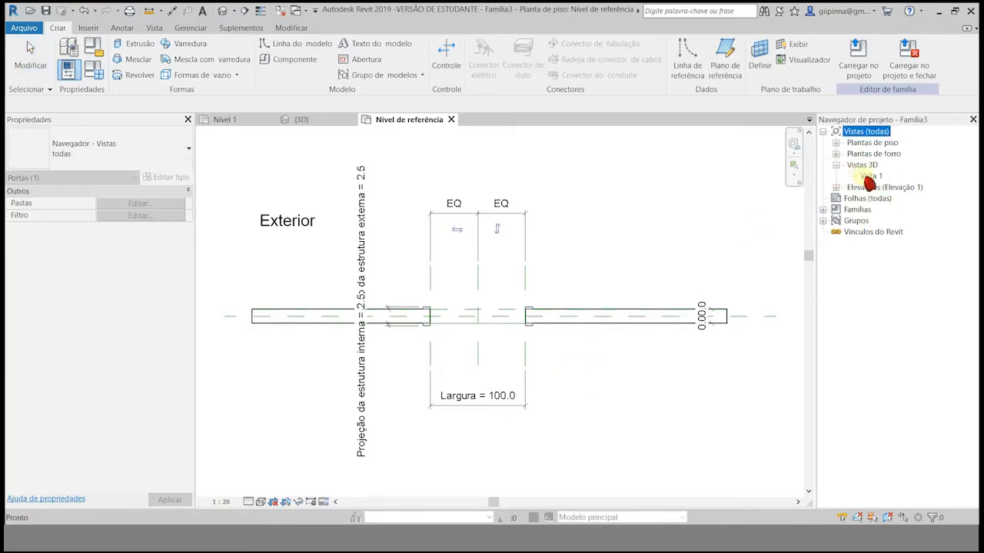
double_click(865, 177)
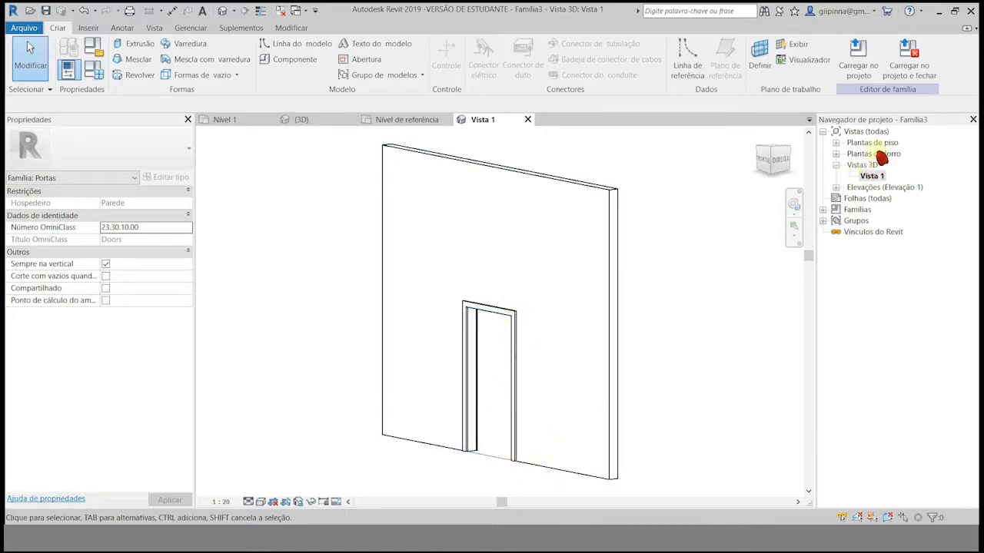
left_click(836, 143)
double_click(865, 154)
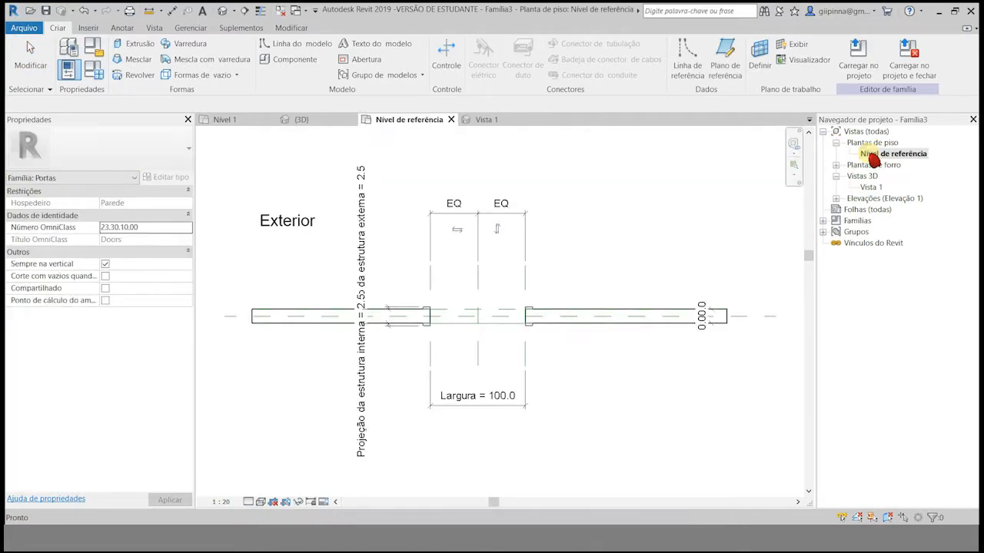
scroll(589, 369, "up", 2)
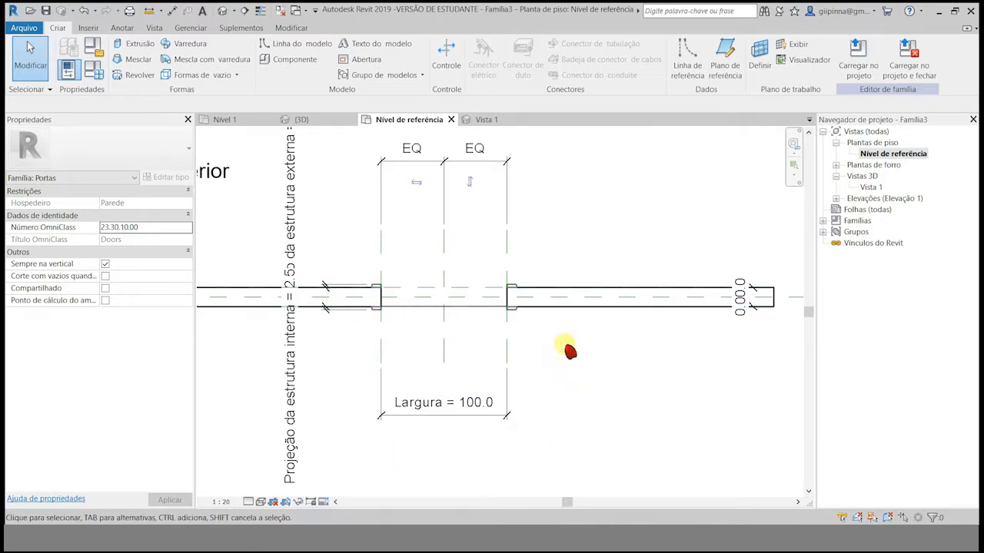
left_click(836, 200)
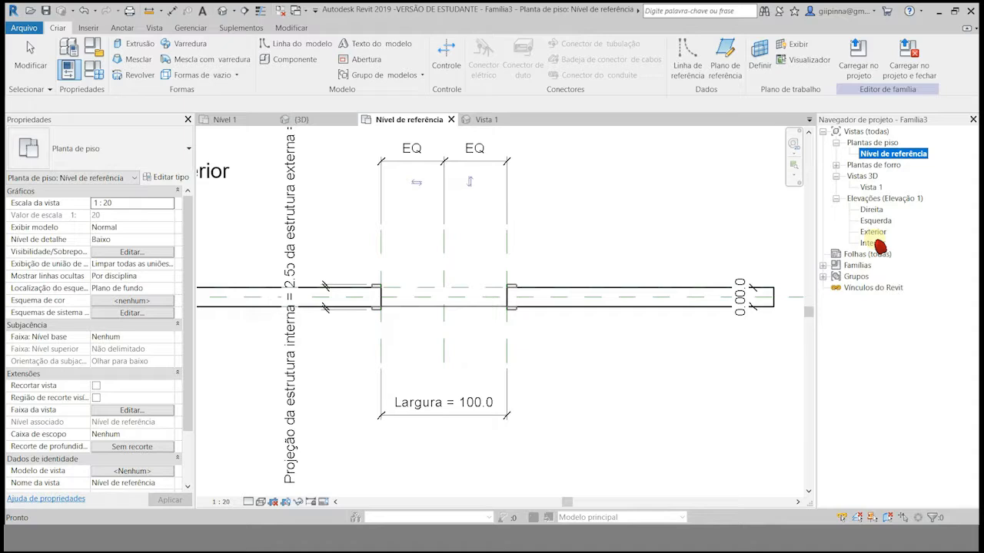
scroll(738, 319, "down", 2)
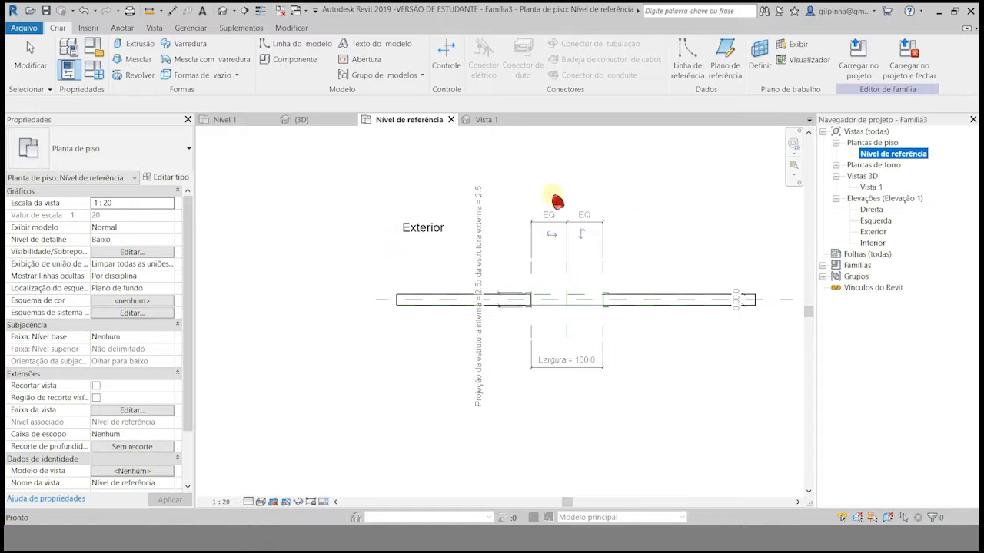
Step: Open the Interior elevation and inspect the Altura dimension of the door opening
double_click(872, 243)
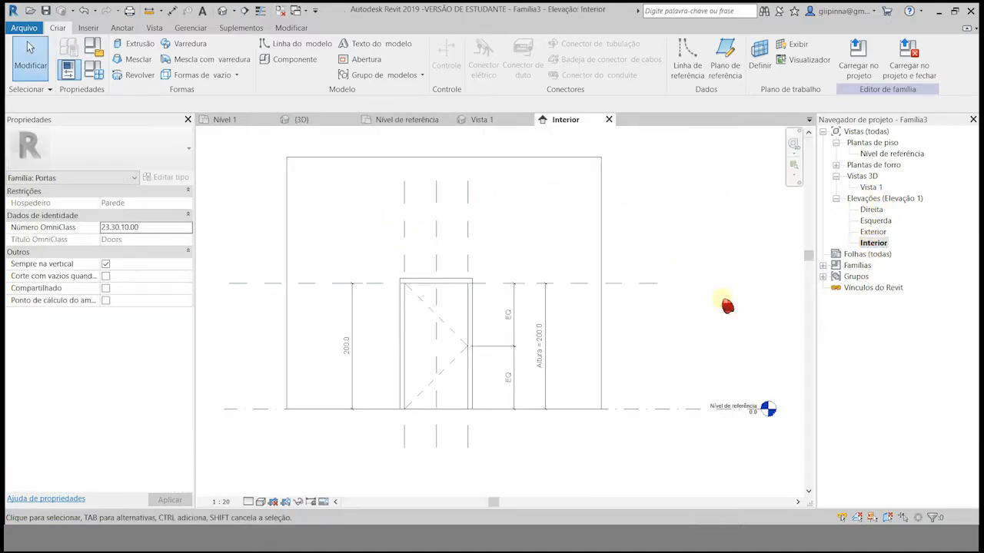
scroll(396, 439, "up", 2)
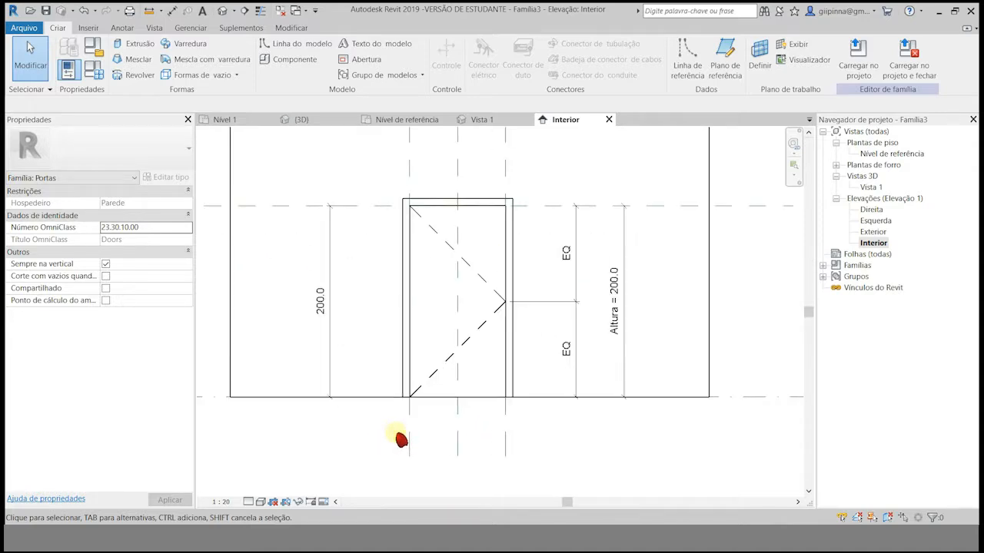
left_click(630, 329)
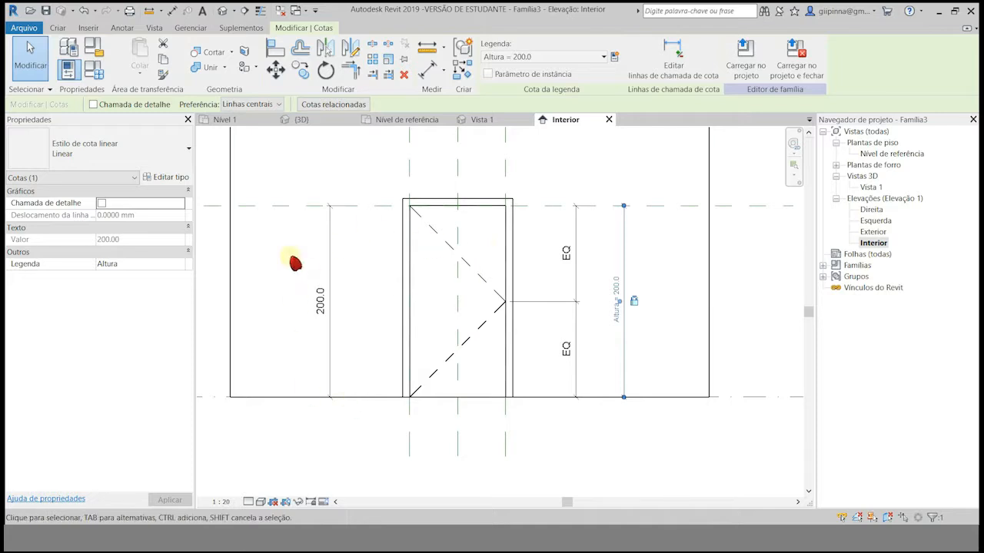
key("Escape")
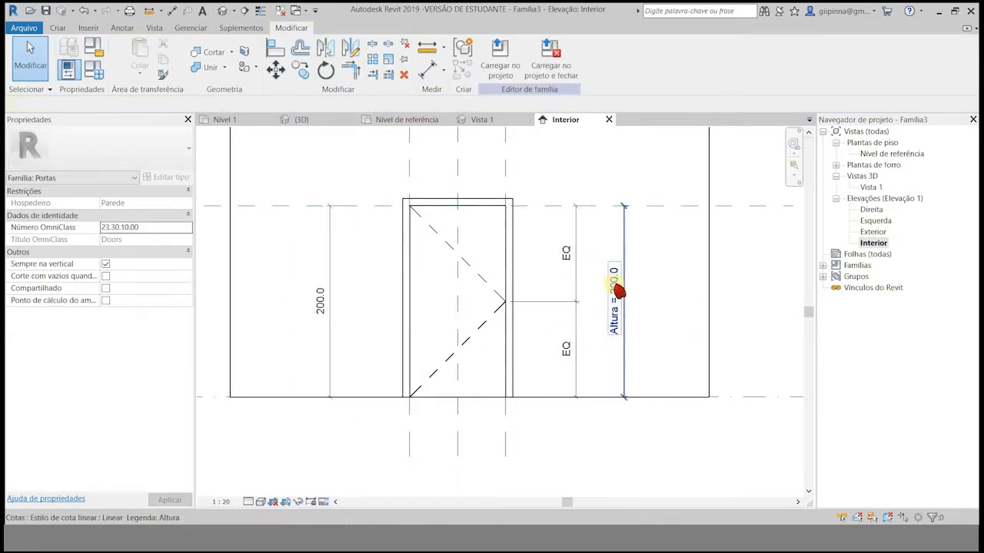
Step: Create an extrusion from a 100 by 200 cm rectangle filling the door opening, with all four sides locked to their references
left_click(60, 30)
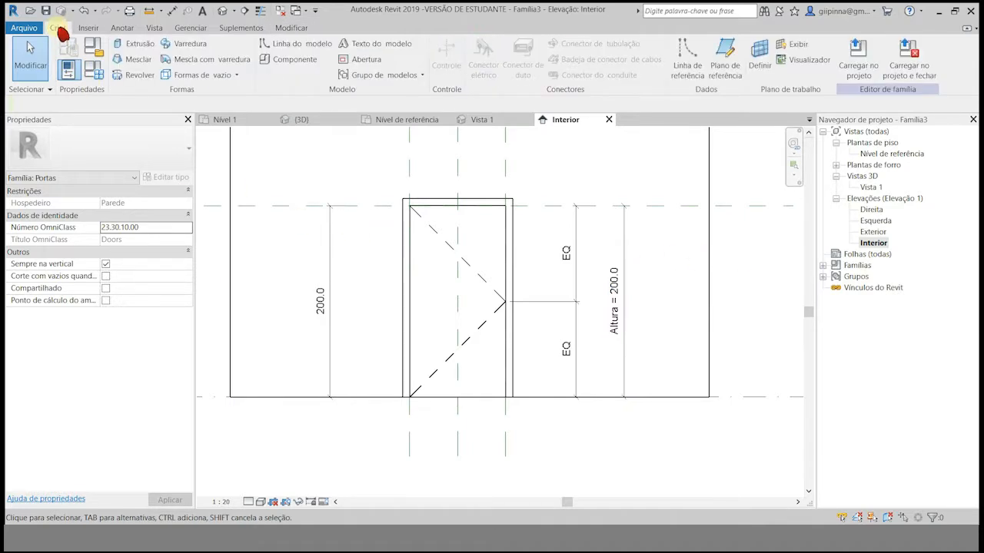
left_click(136, 44)
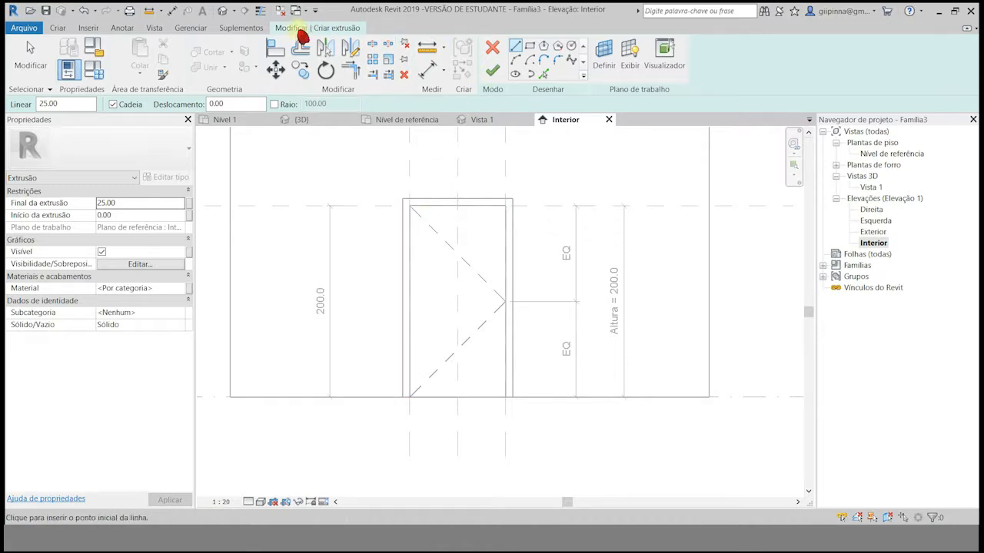
left_click(529, 46)
left_click(409, 206)
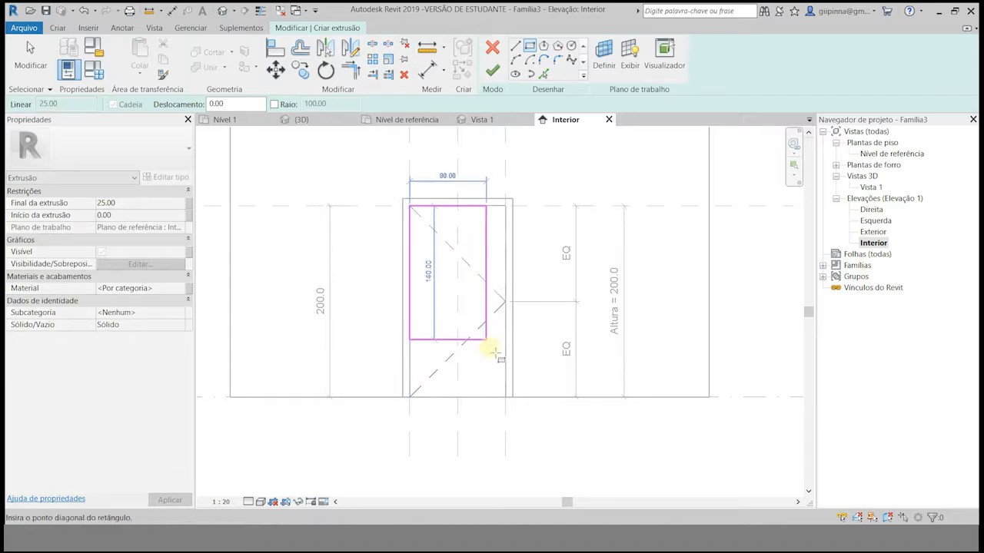
left_click(505, 397)
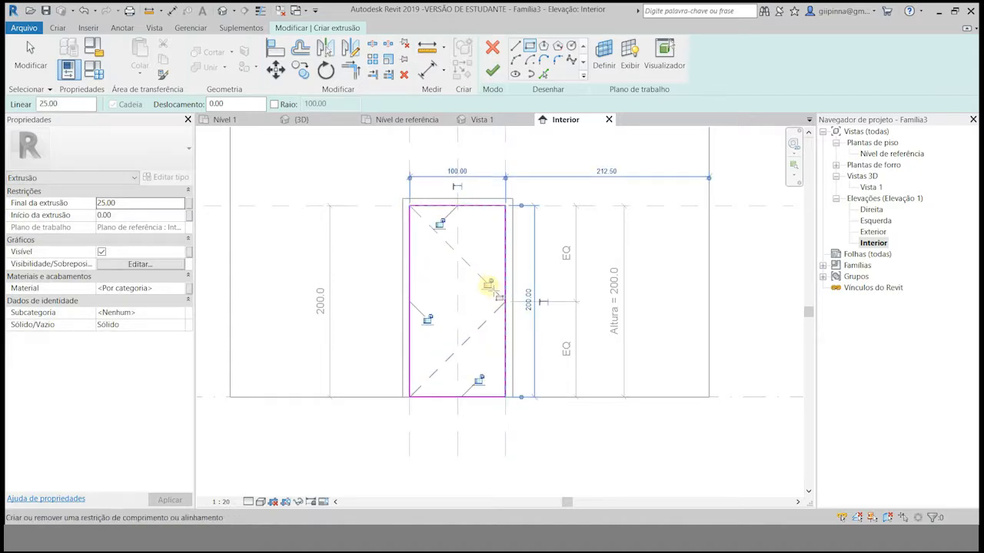
left_click(444, 224)
left_click(427, 322)
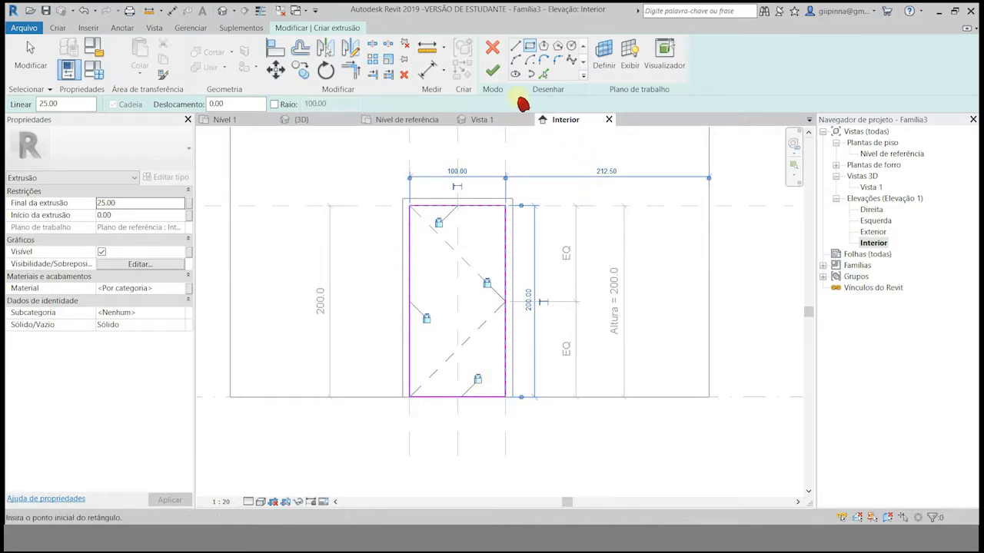
left_click(492, 73)
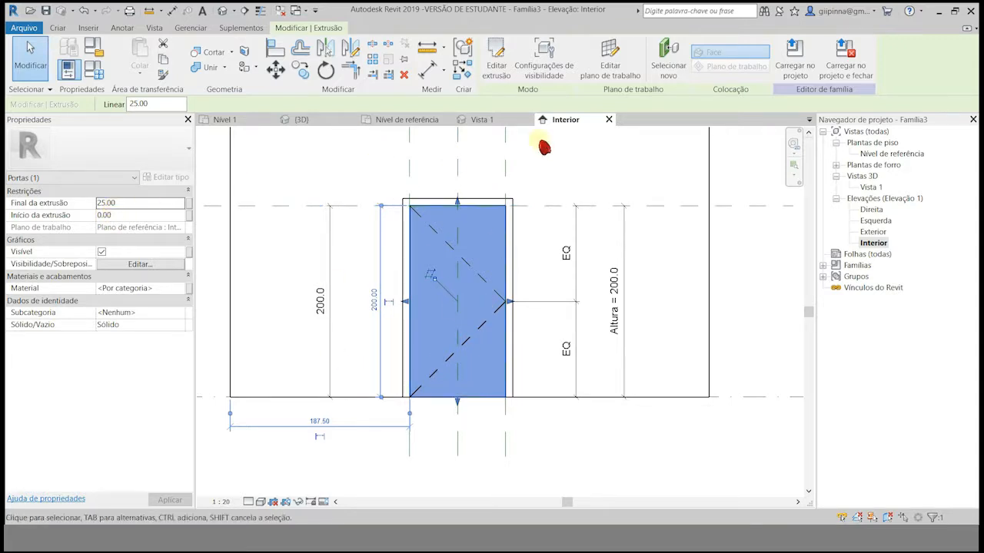
Step: In the Nível de referência plan, set the door leaf extrusion's end to -3.50
left_click(879, 154)
double_click(878, 154)
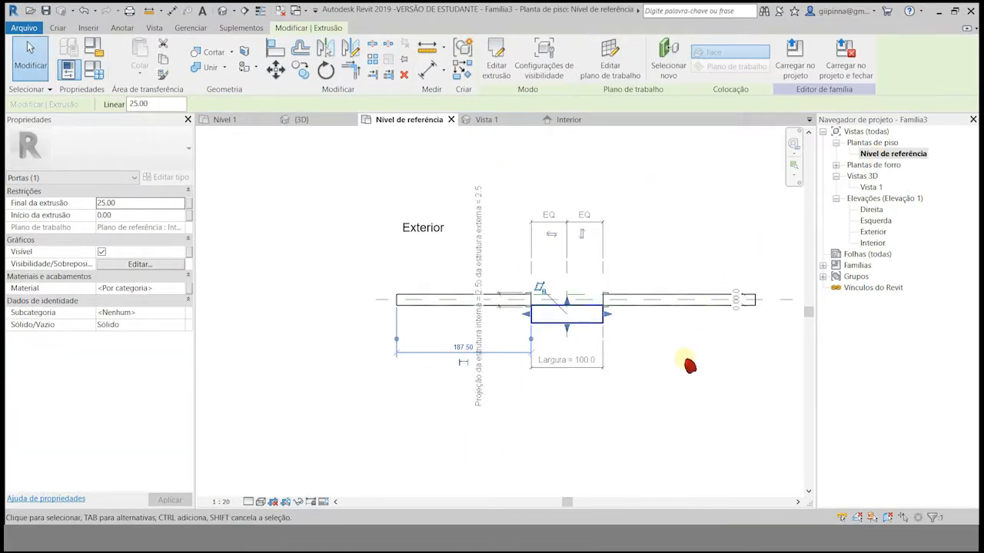
scroll(669, 350, "up", 2)
scroll(333, 193, "up", 2)
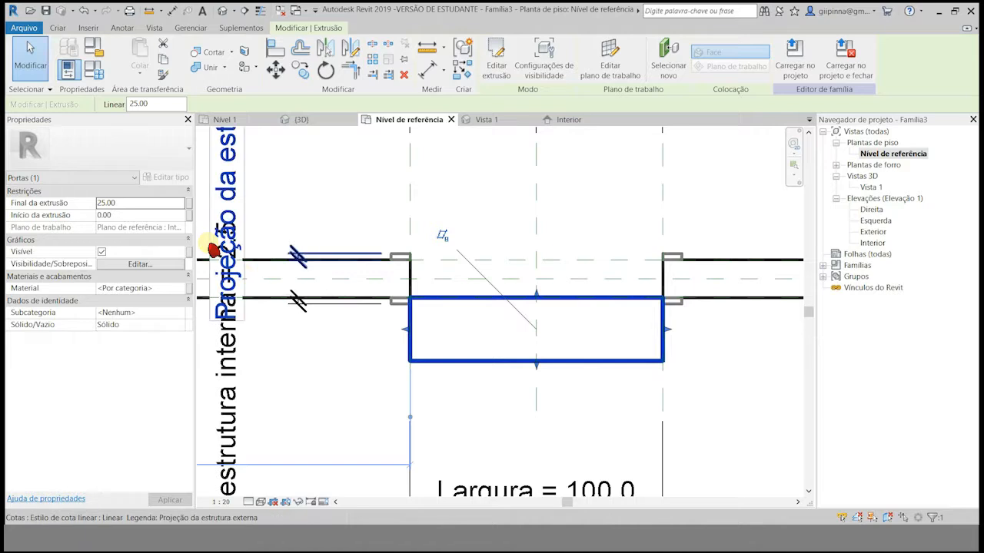
left_click(705, 350)
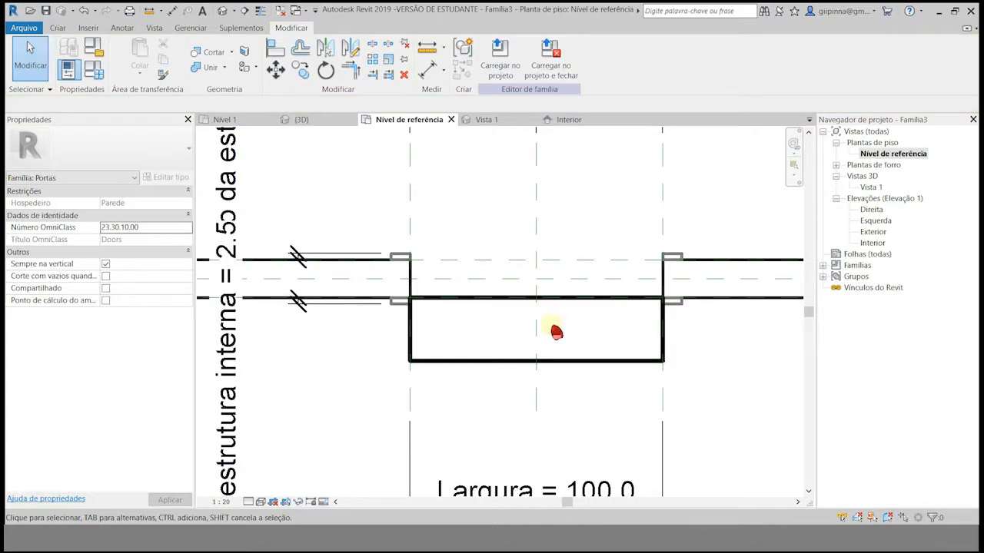
left_click(572, 361)
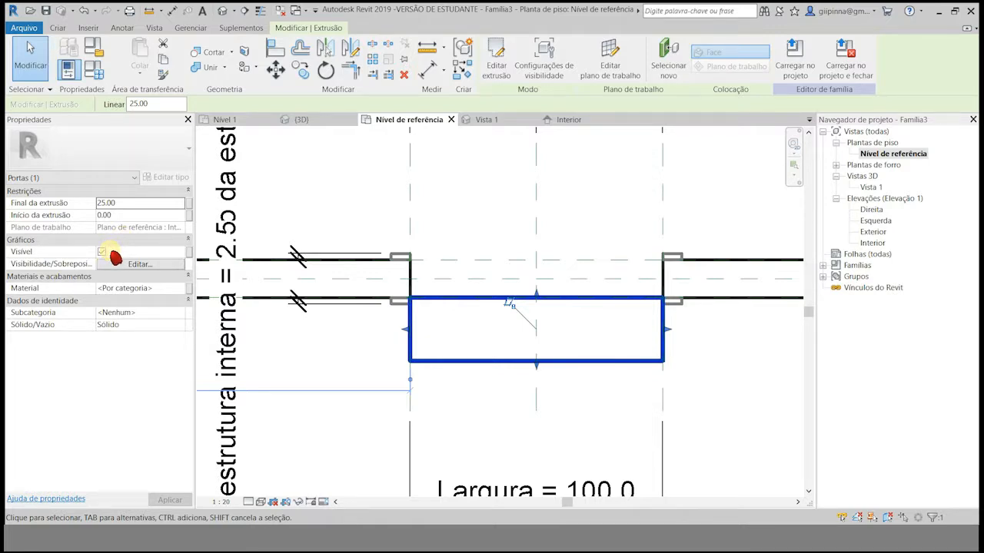
left_click(128, 205)
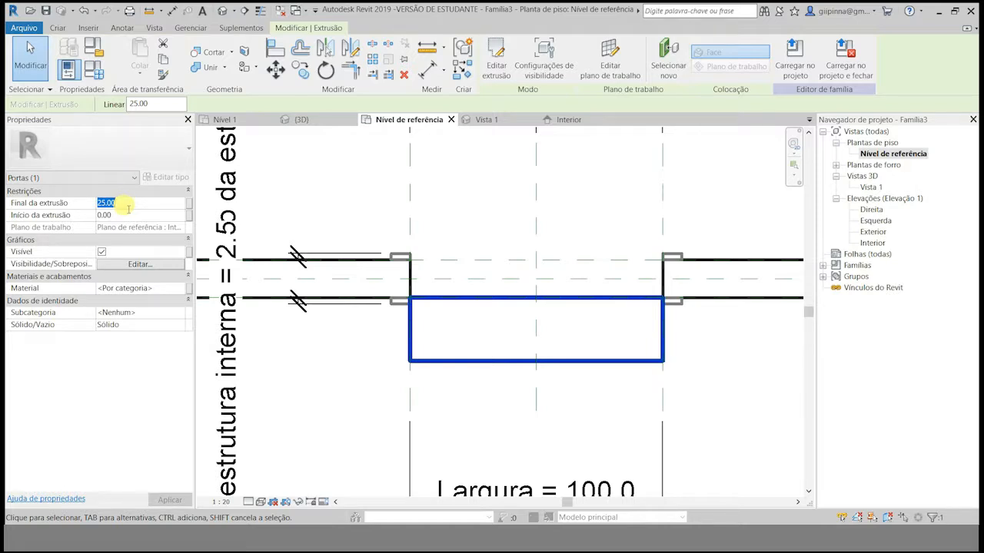
type("-3.50")
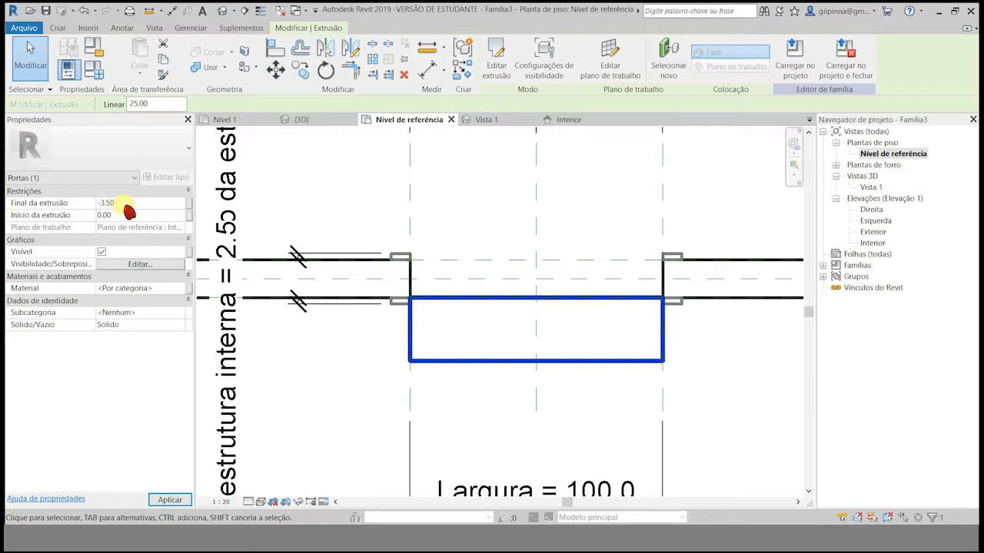
left_click(169, 500)
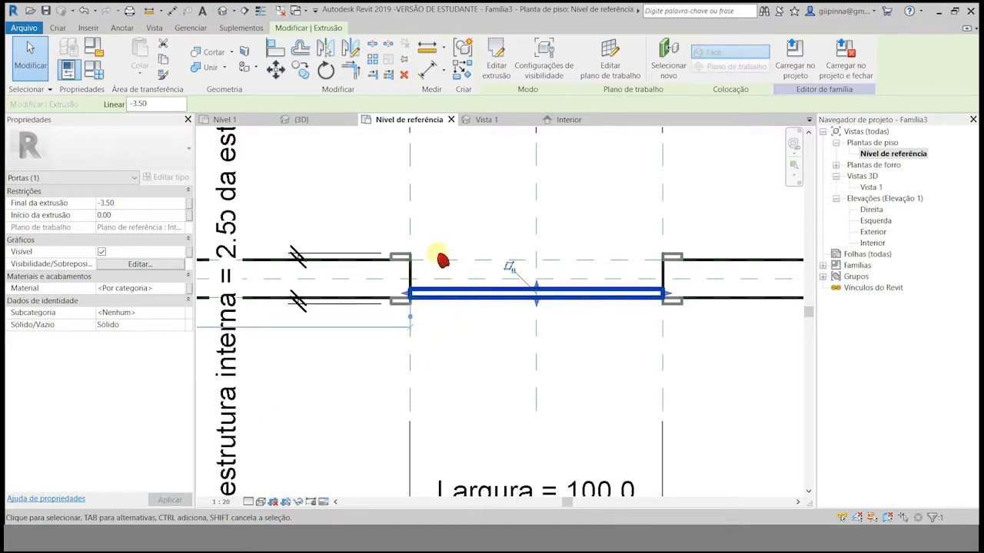
Step: Add an aligned dimension across the door leaf's thickness in the plan
left_click(471, 210)
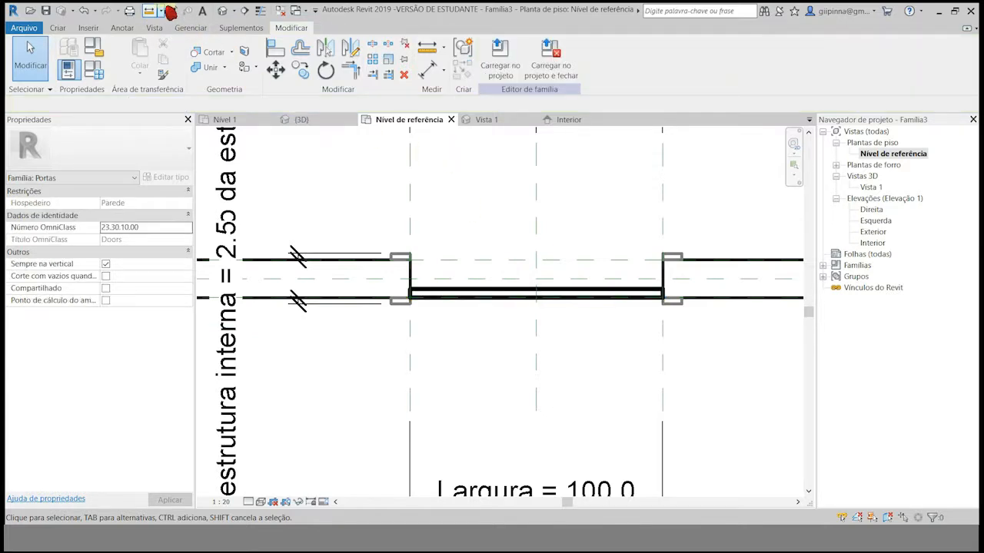
left_click(448, 298)
left_click(454, 289)
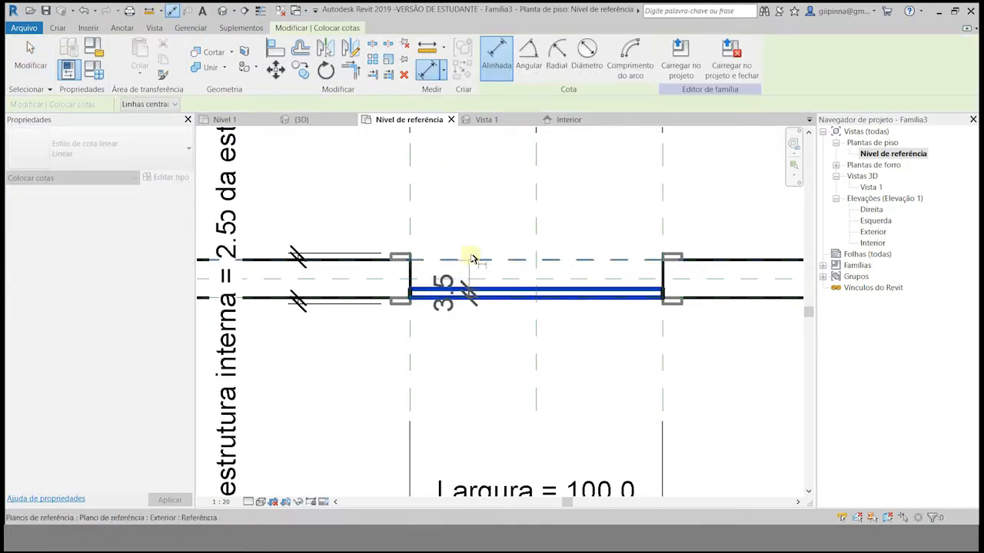
left_click(488, 225)
left_click(30, 59)
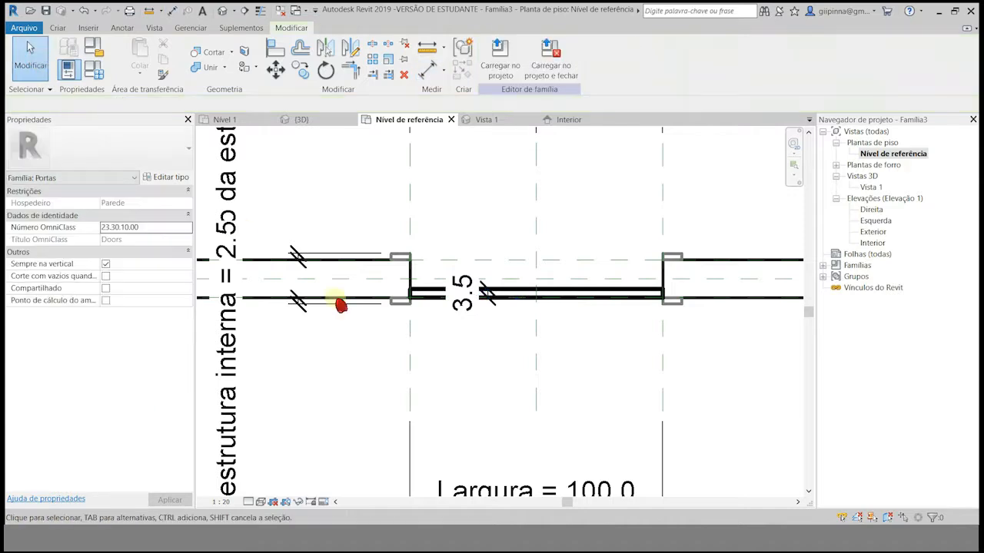
left_click(568, 120)
left_click(462, 398)
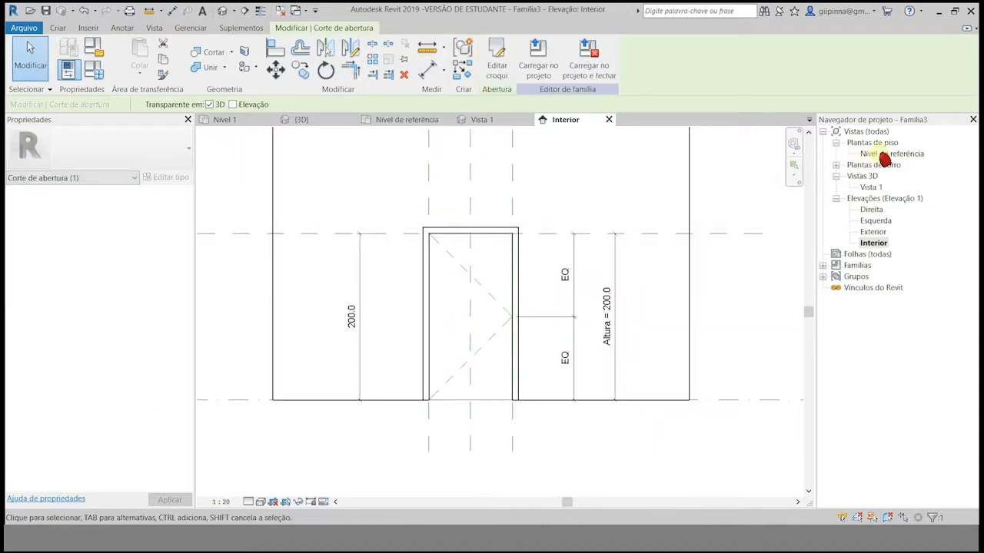
double_click(884, 154)
scroll(592, 166, "down", 2)
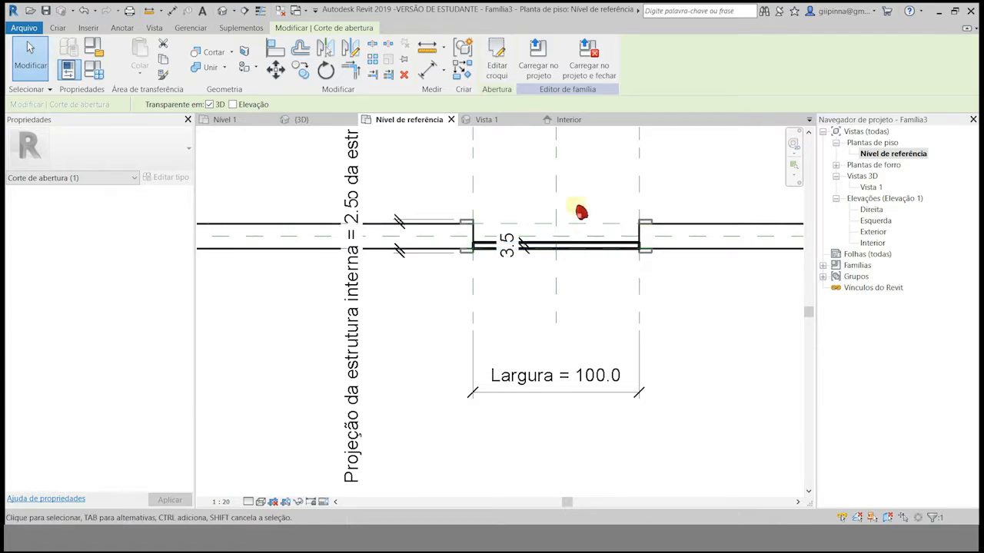
Step: Hide the door leaf extrusion in plan and ceiling plan views, including when cut, keeping all three detail levels on
left_click(573, 248)
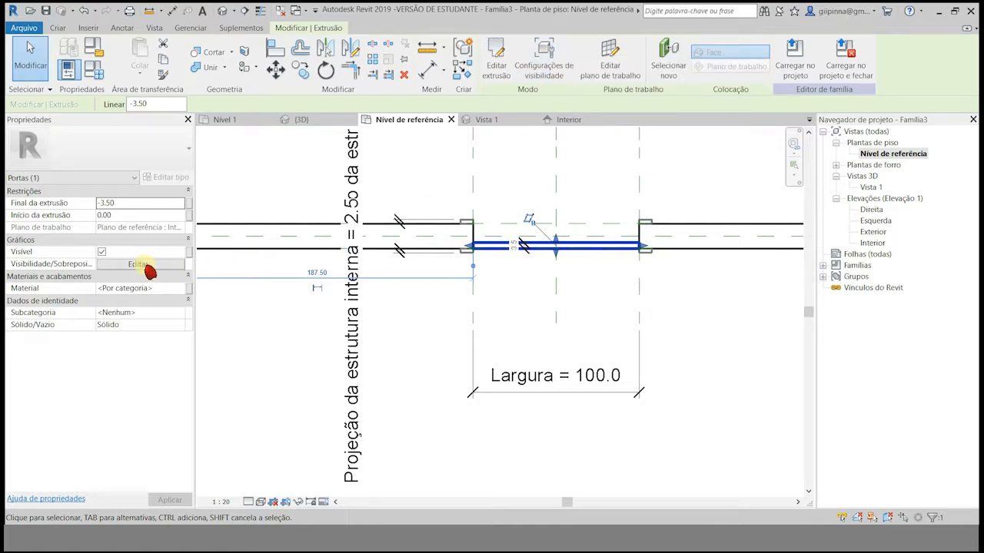
left_click(541, 63)
left_click_drag(538, 186, 446, 168)
left_click(309, 210)
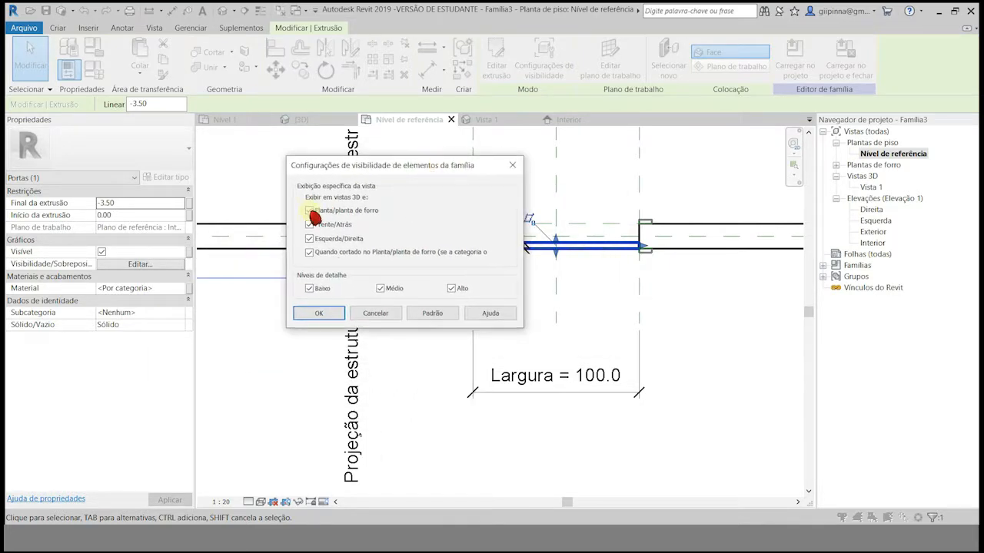
left_click(326, 255)
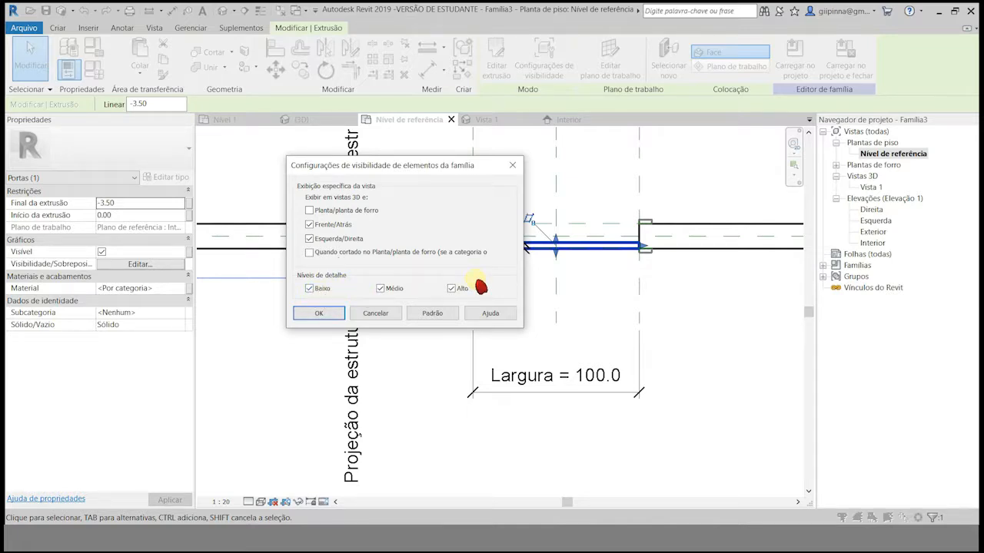
left_click(319, 294)
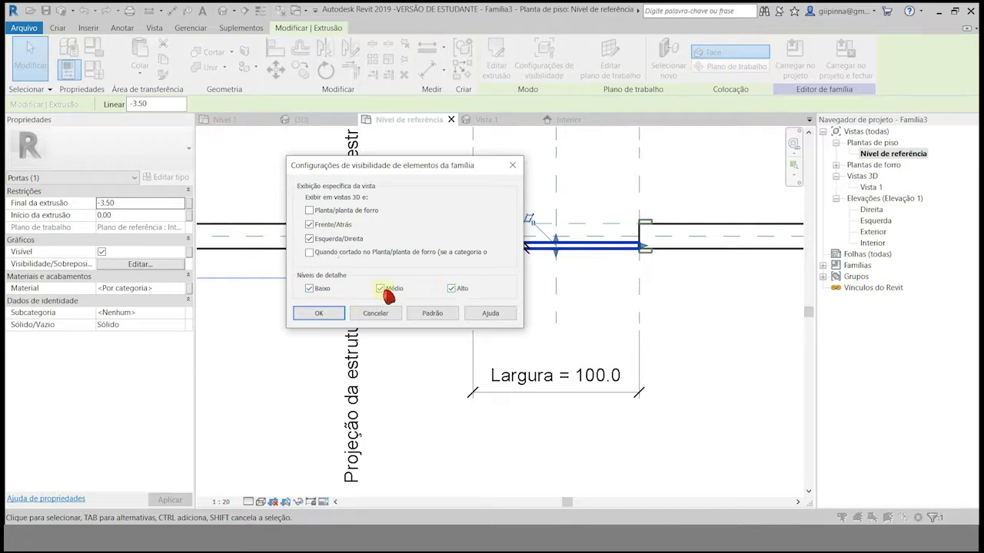
left_click(321, 313)
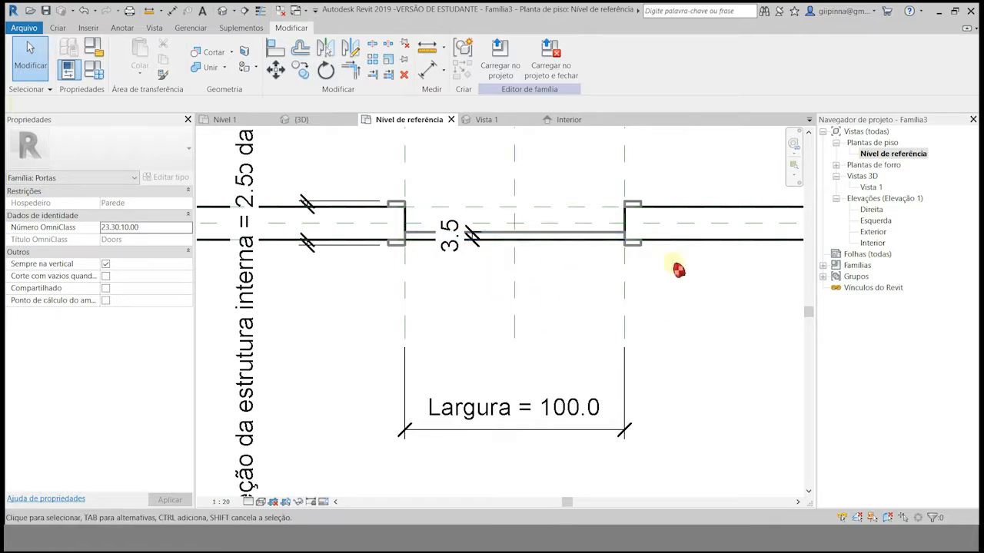
Step: Open the Vista 1 3D view and set its detail level to Alto
double_click(870, 187)
scroll(396, 473, "down", 2)
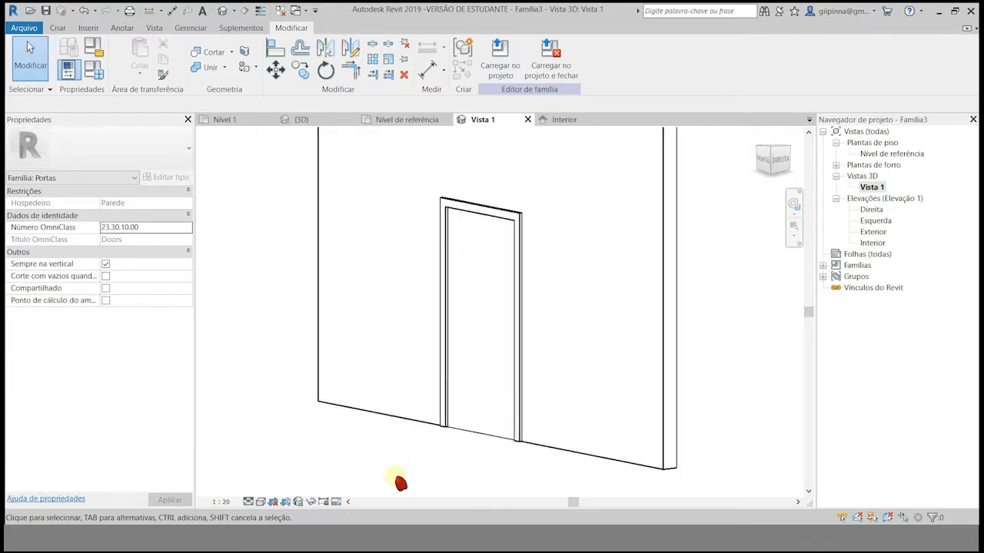
left_click(248, 502)
left_click(248, 502)
left_click(250, 501)
left_click(256, 490)
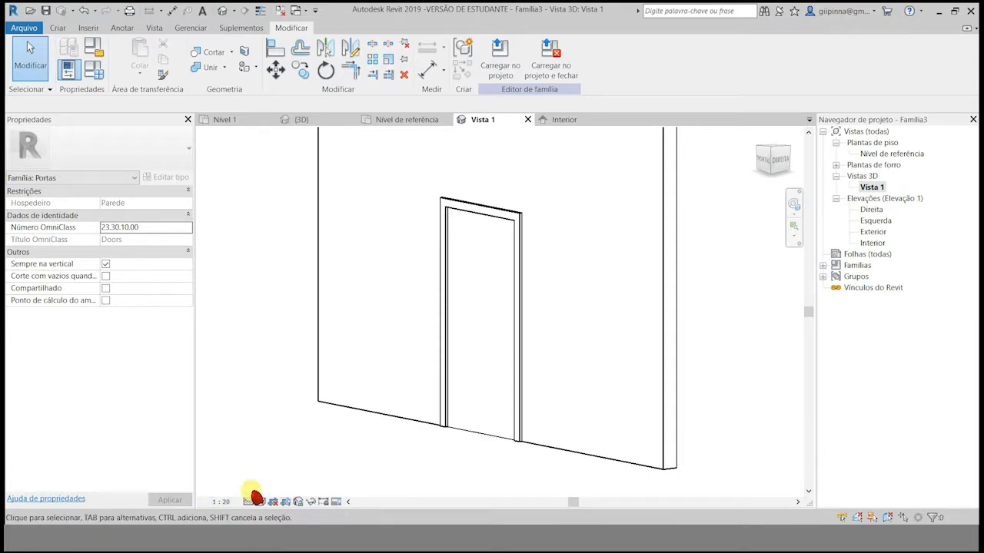
Step: Limit the facing door frame's visibility to the Alto detail level and switch Vista 1 to Baixo
left_click(520, 217)
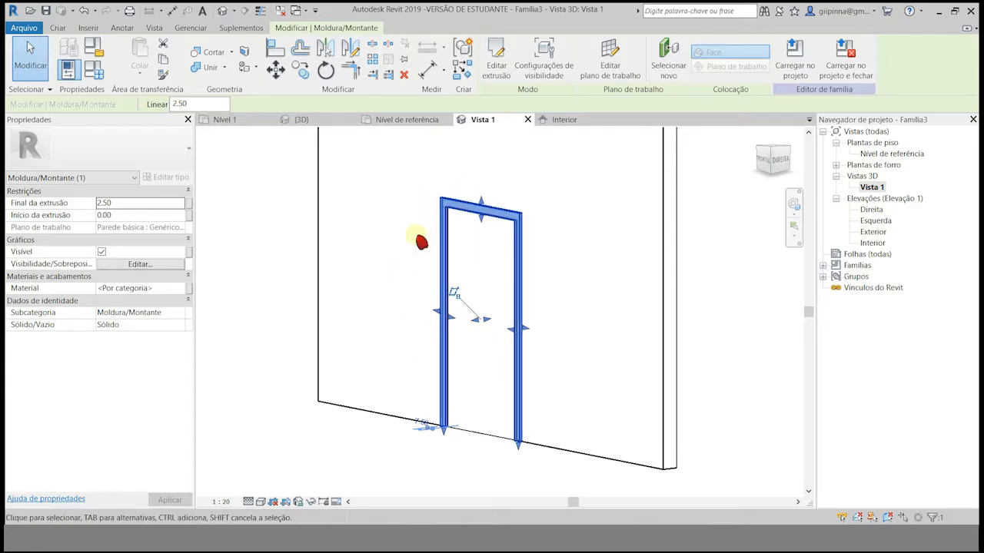
left_click(140, 263)
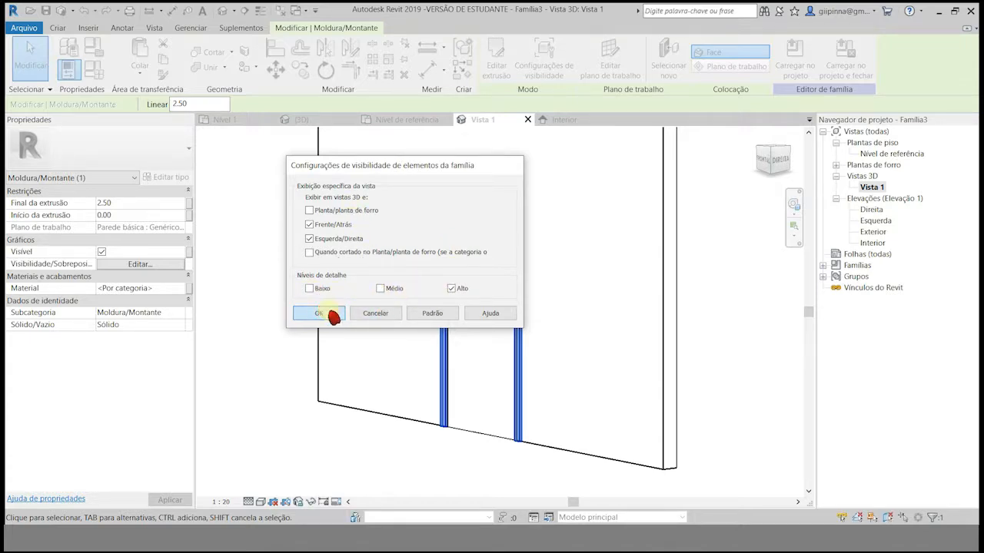
left_click(333, 314)
left_click(400, 424)
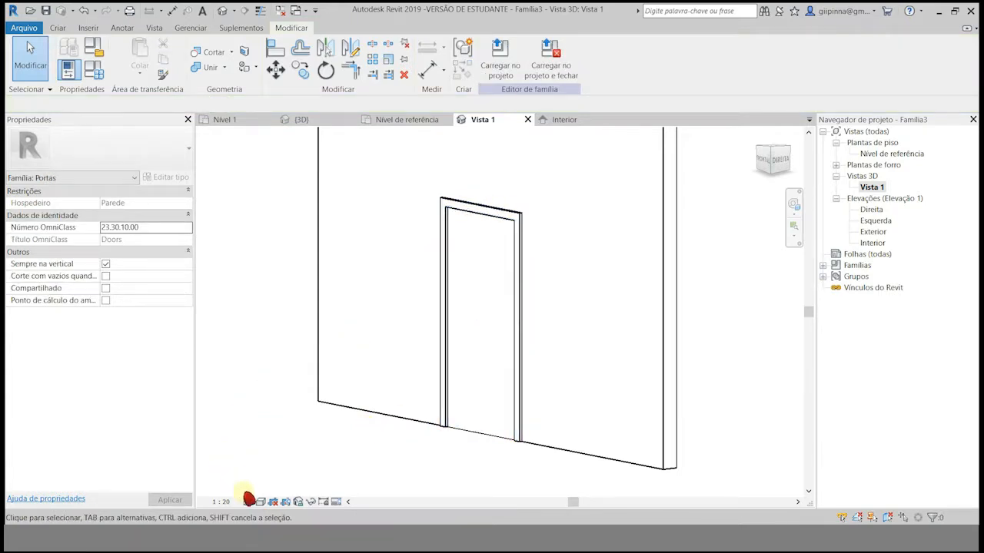
left_click(248, 501)
left_click(259, 465)
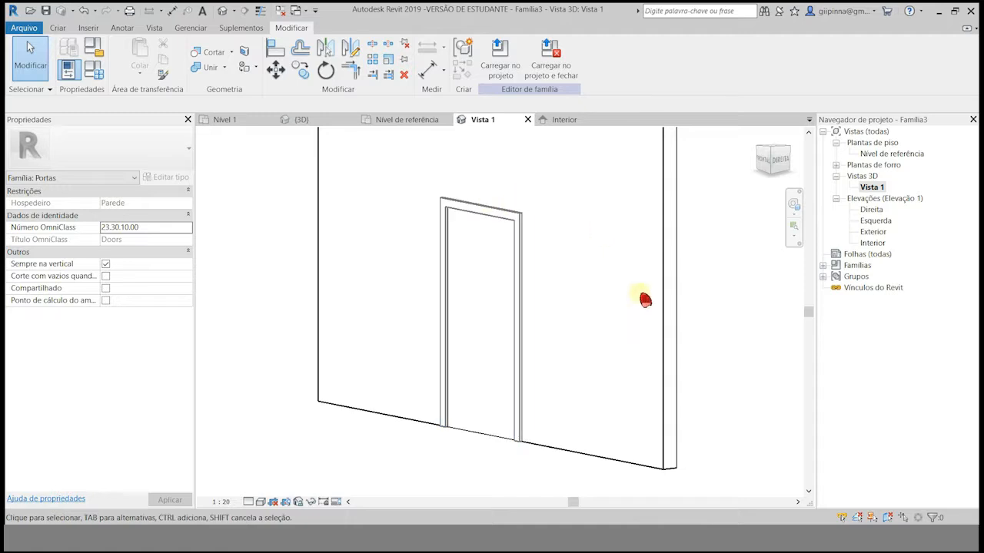
Step: Switch Vista 1 to Médio detail and limit the opposite-side door frame's visibility to the Alto detail level
left_click(248, 501)
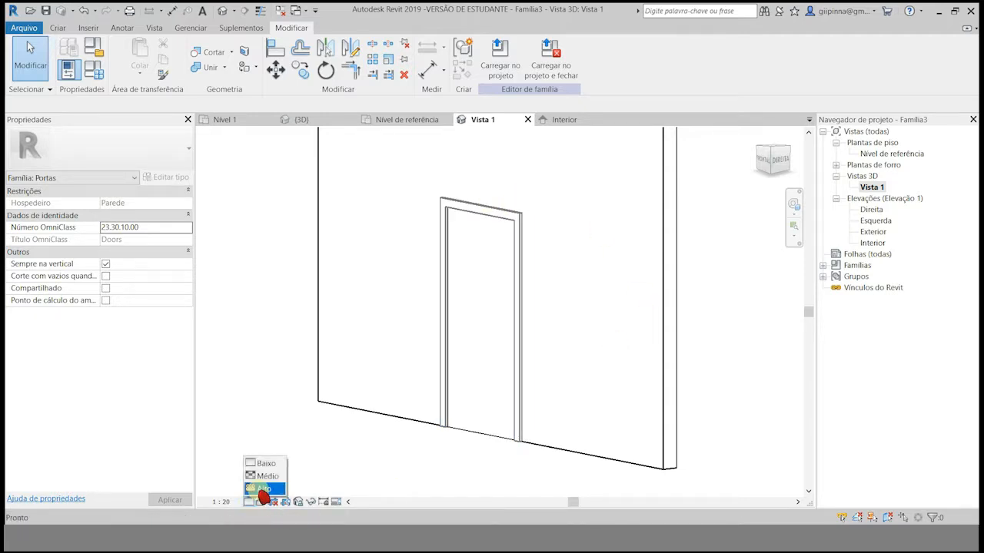
left_click(263, 479)
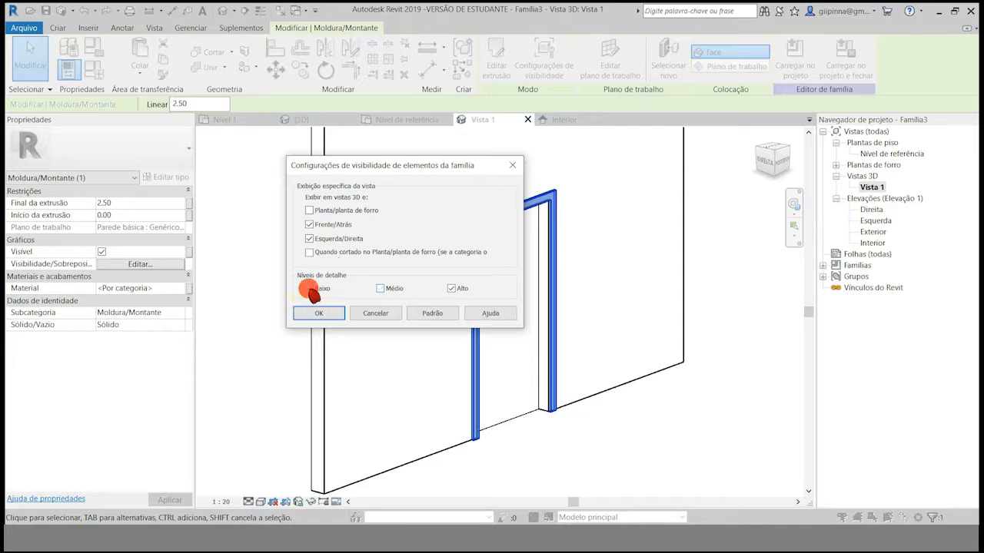
left_click(317, 313)
left_click(298, 404)
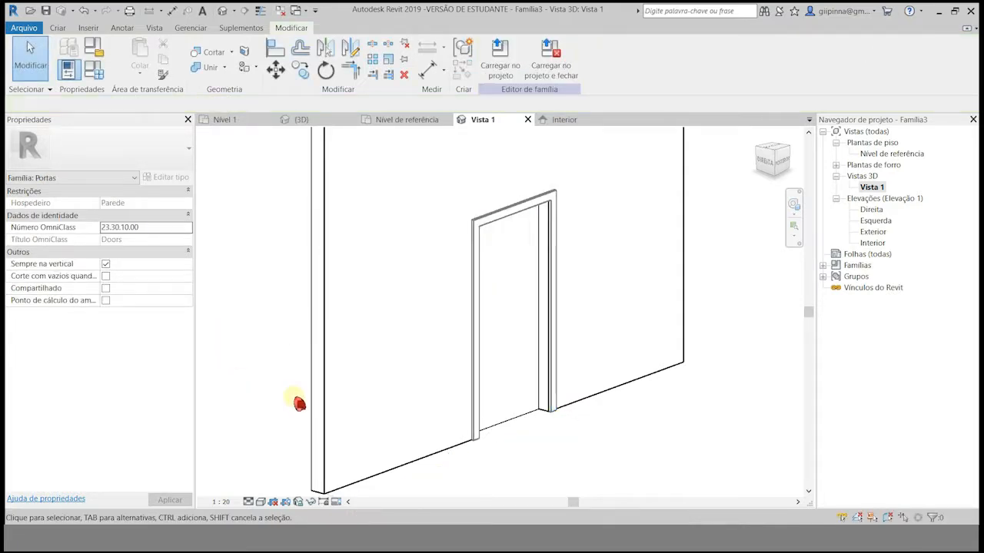
Step: In the Nível de referência plan, draw a symbolic-line rectangle about 10 by 118 cm, perpendicular to the wall from the left jamb
double_click(869, 154)
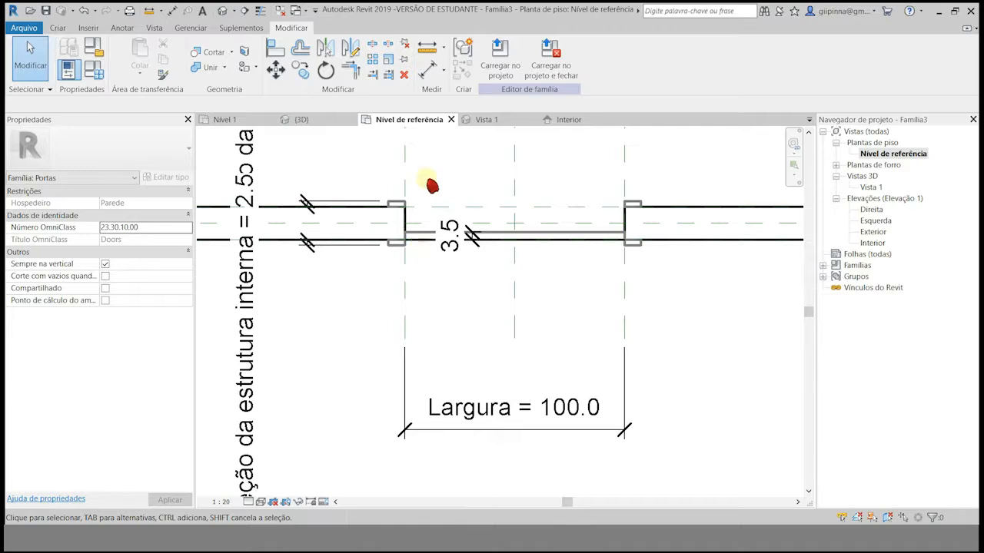
scroll(434, 191, "down", 2)
scroll(368, 292, "up", 2)
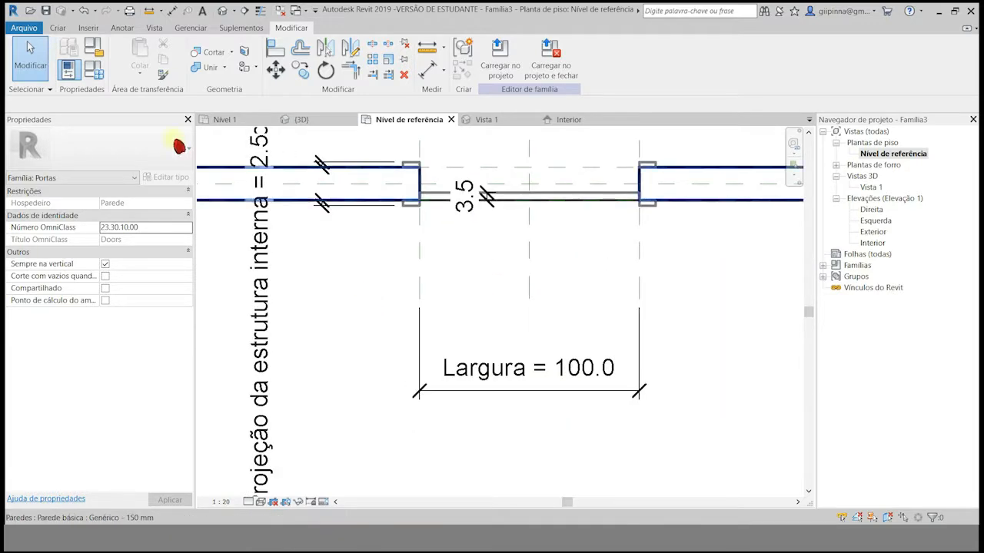
left_click(58, 27)
left_click(123, 27)
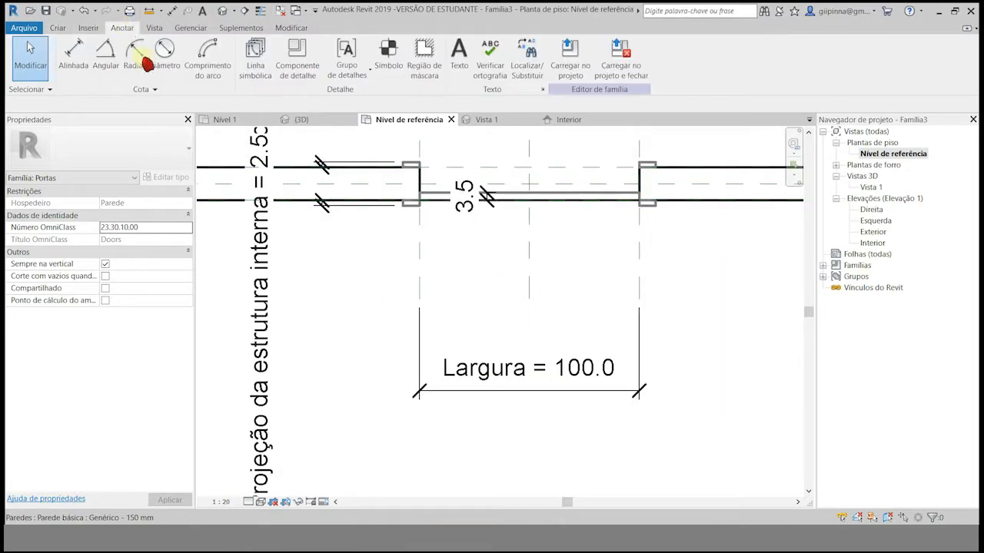
left_click(254, 54)
left_click(492, 52)
left_click(419, 201)
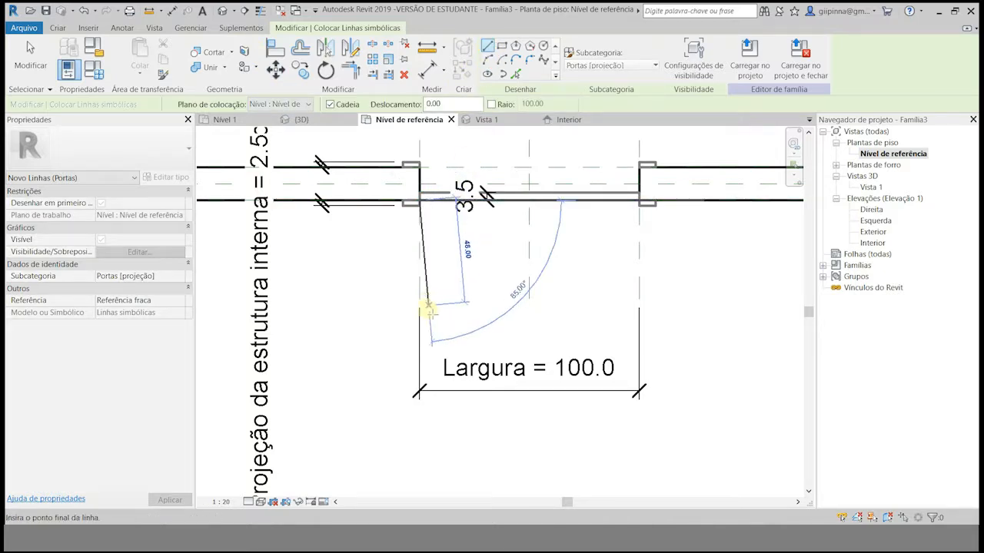
left_click(419, 459)
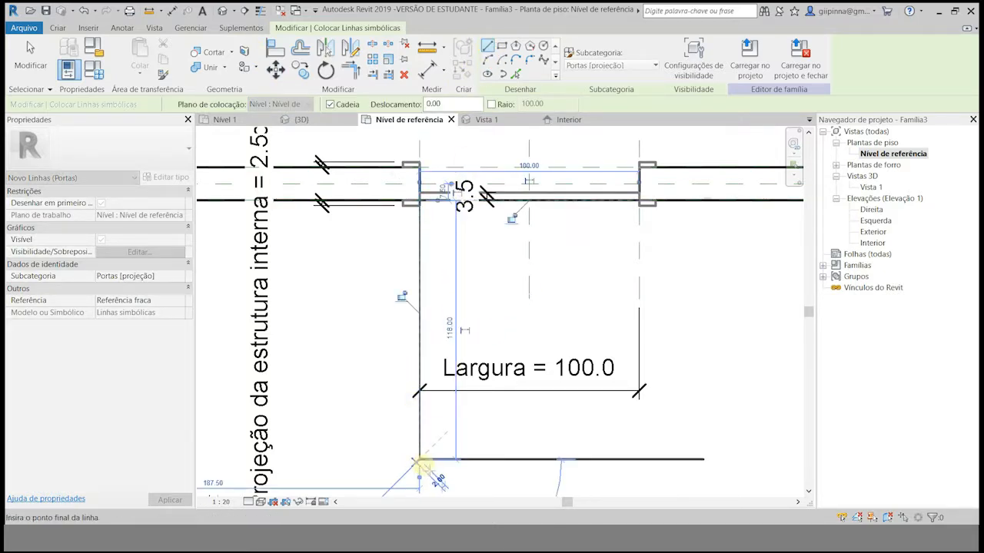
left_click(441, 460)
left_click(441, 202)
left_click(419, 202)
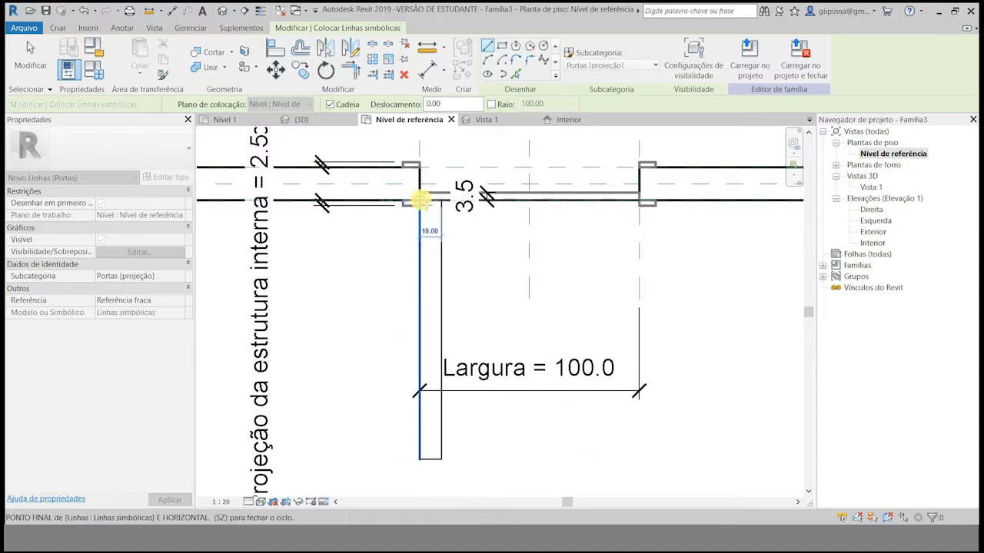
left_click(31, 58)
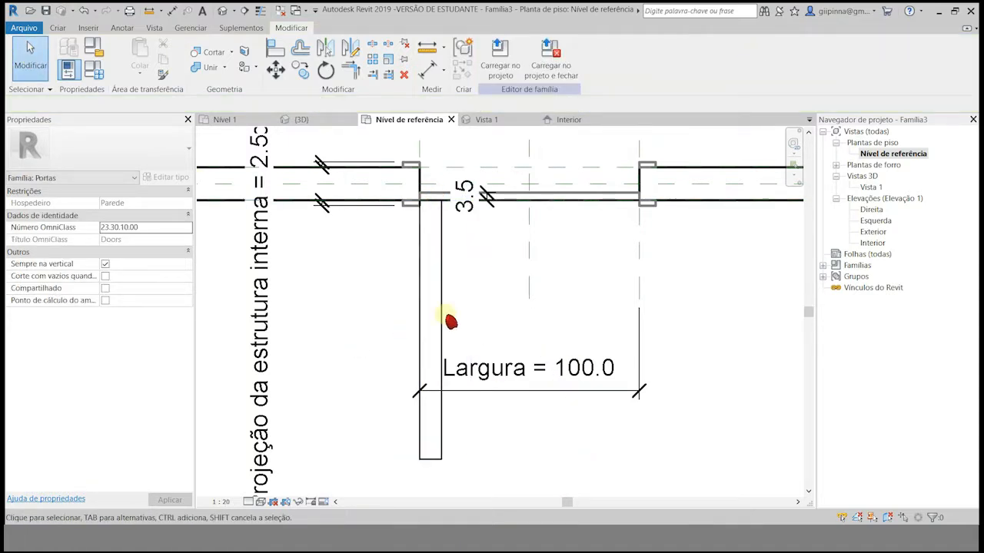
Step: Add an aligned dimension across the width of the symbolic-line rectangle
left_click(172, 11)
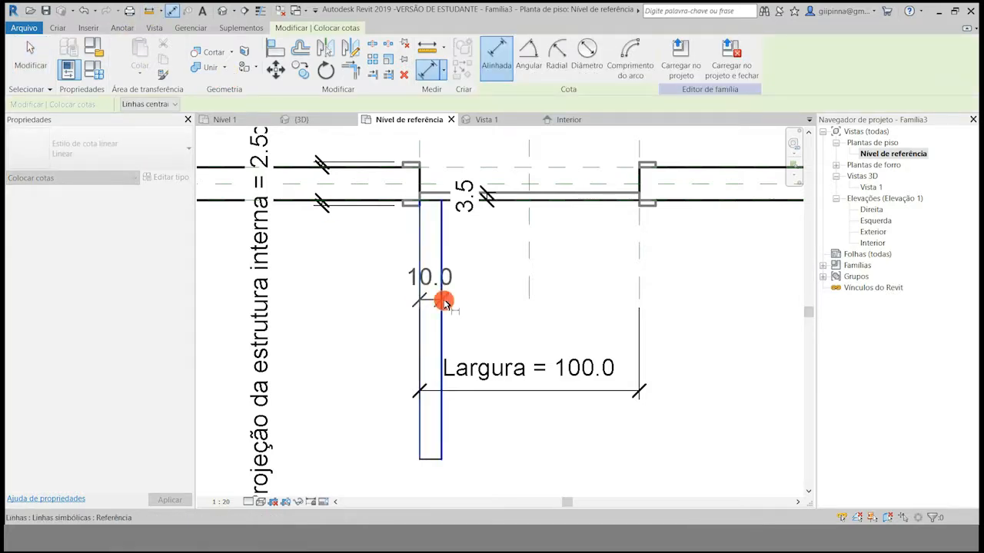
left_click(374, 320)
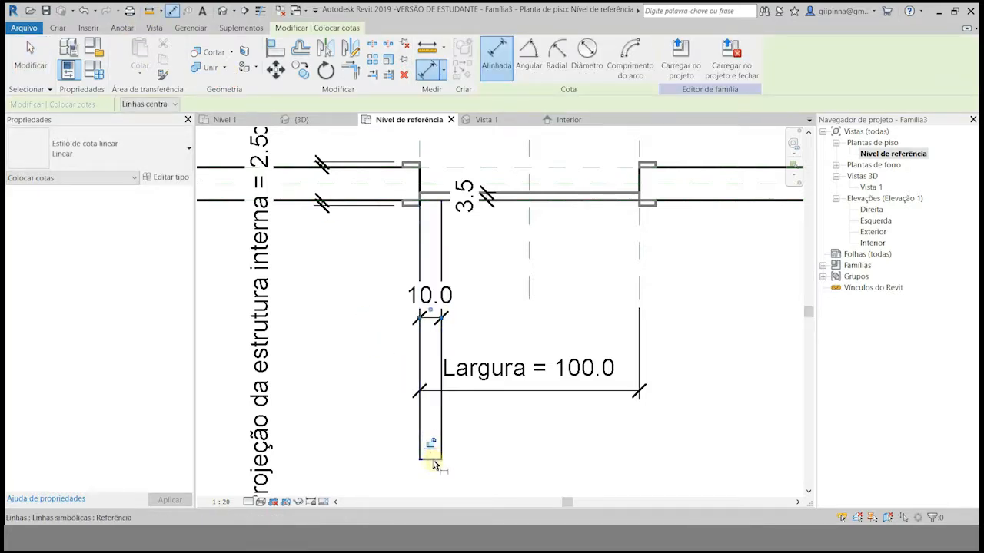
left_click(434, 461)
left_click(429, 201)
key("Escape")
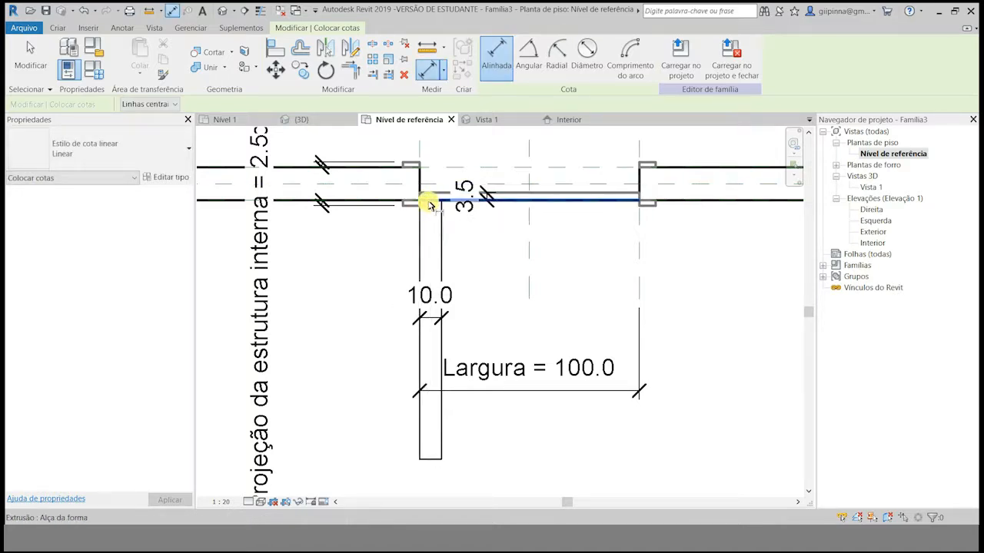
Step: Add an aligned dimension along the length of the symbolic-line rectangle, placed on its outer side
left_click(426, 199)
left_click(431, 461)
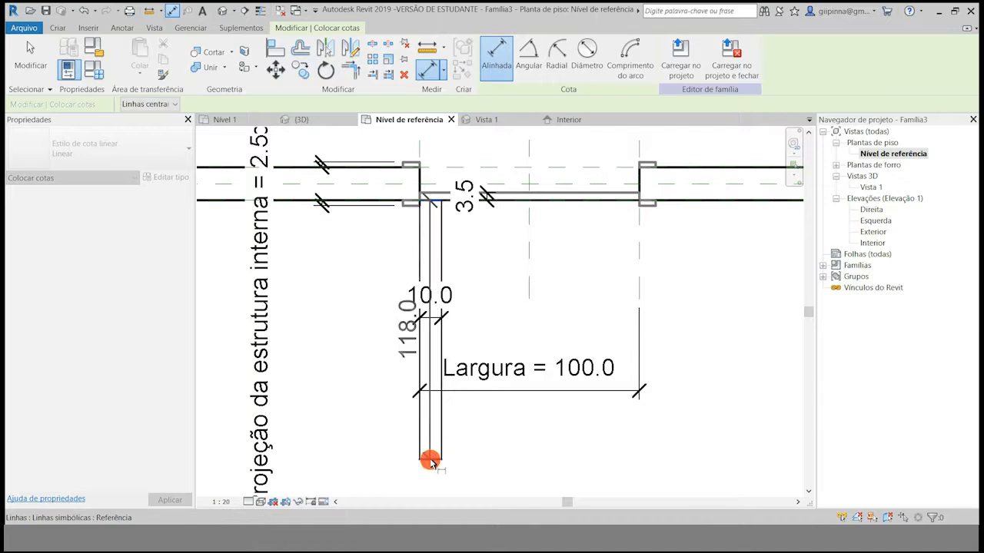
left_click(385, 454)
key("Escape")
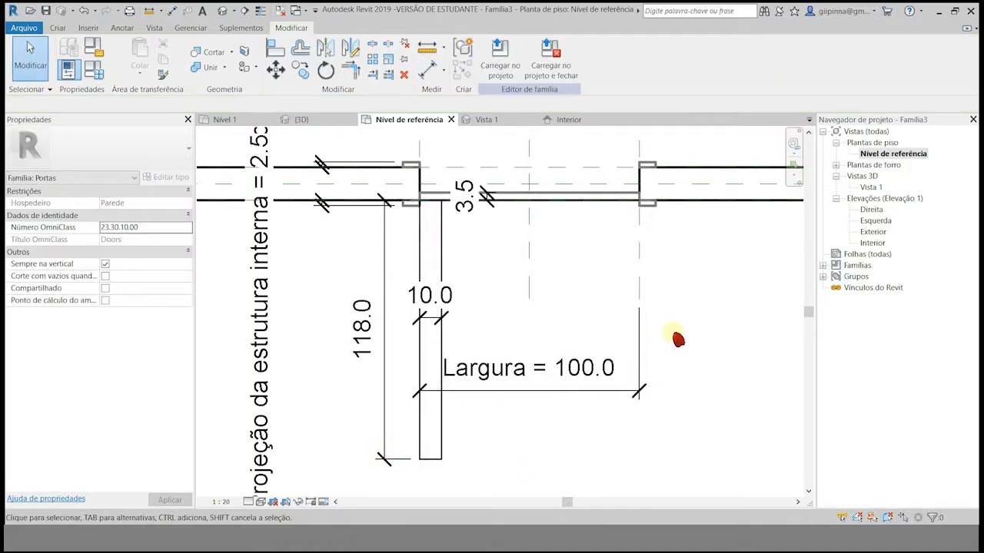
Step: Label the symbolic rectangle's length dimension with the Largura parameter
left_click(563, 397)
left_click(681, 356)
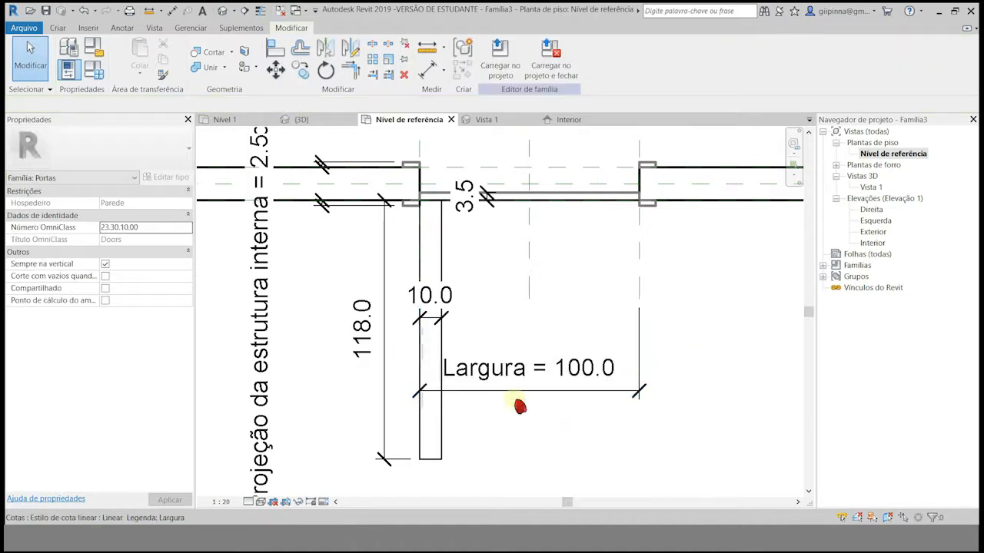
left_click(390, 332)
left_click(525, 58)
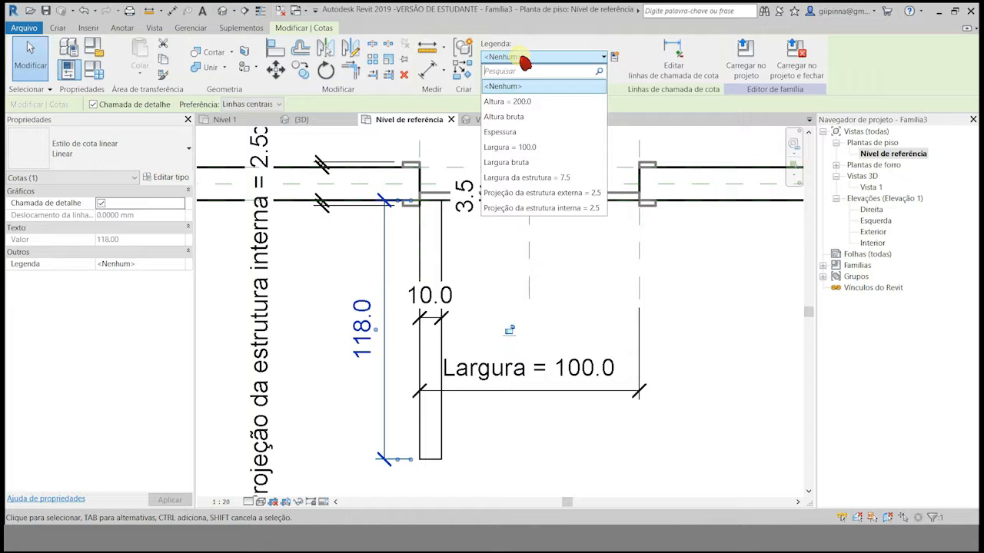
left_click(551, 146)
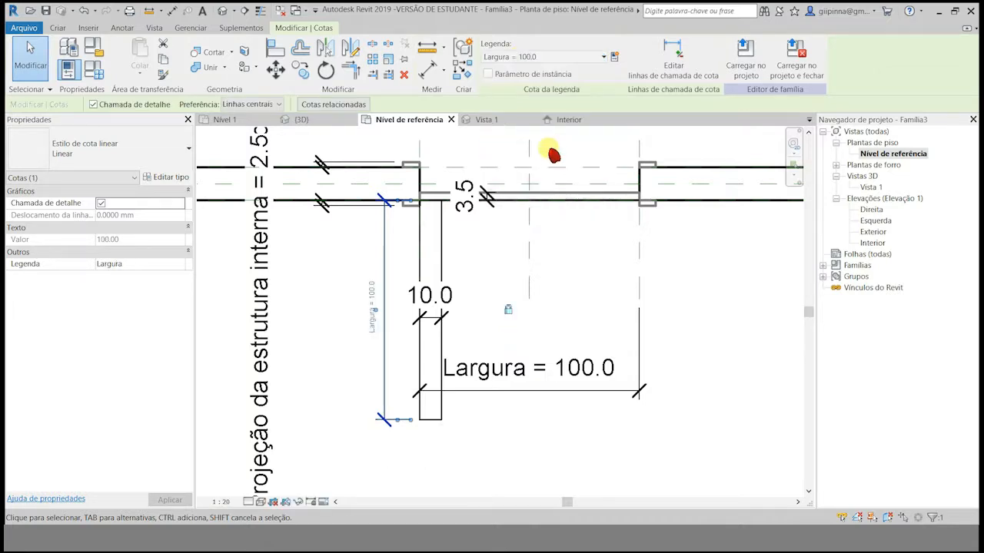
left_click(753, 329)
Step: Set the door opening's Largura dimension to 90
left_click_drag(575, 358, 534, 377)
left_click(530, 373)
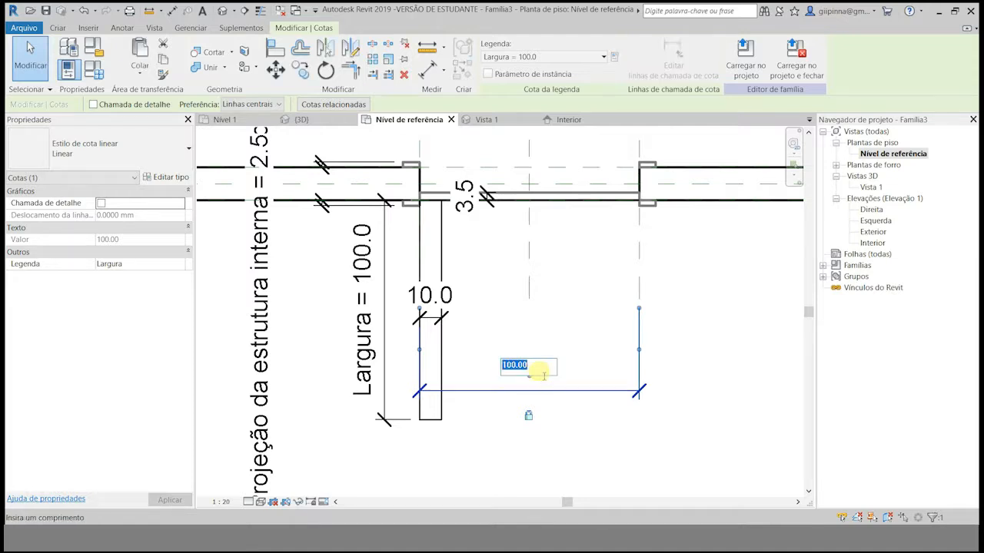
type("90")
key("Return")
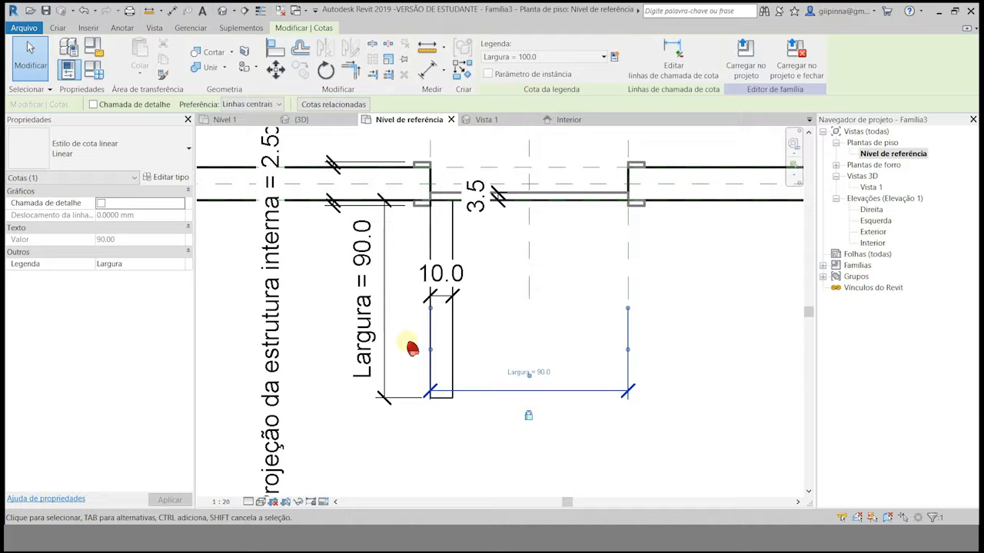
left_click(491, 306)
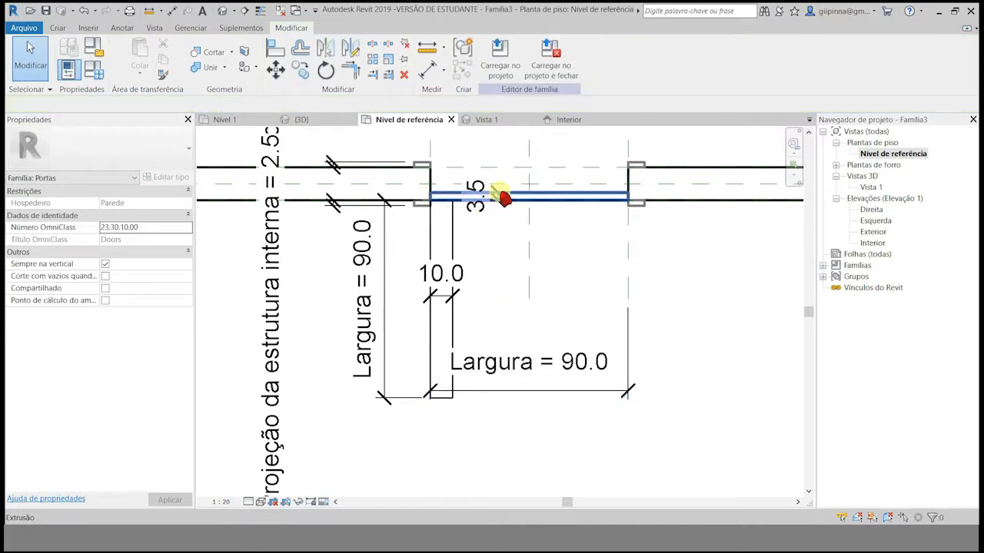
Step: Label the door leaf's thickness dimension with the Espessura parameter
left_click(491, 194)
scroll(511, 196, "up", 5)
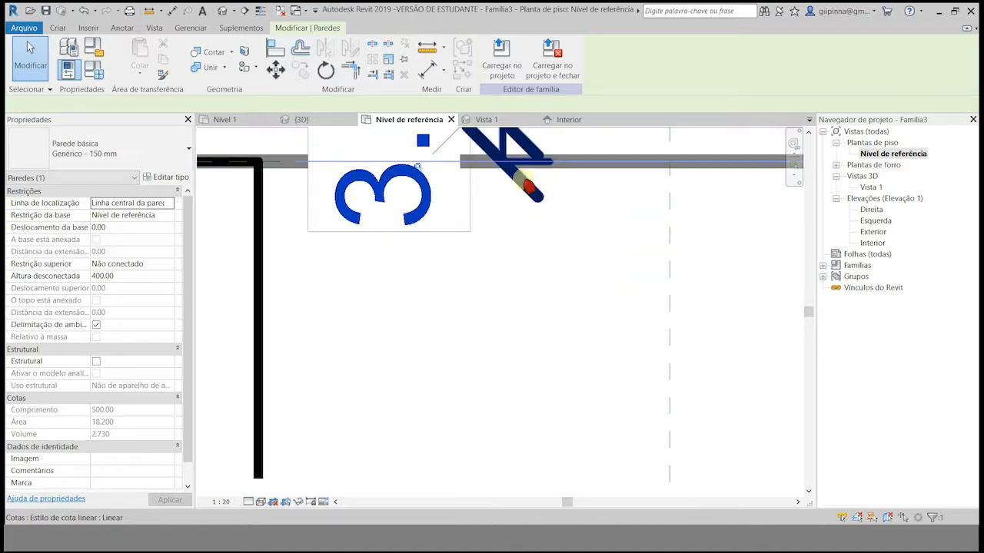
left_click(517, 195)
scroll(453, 385, "down", 3)
left_click(527, 58)
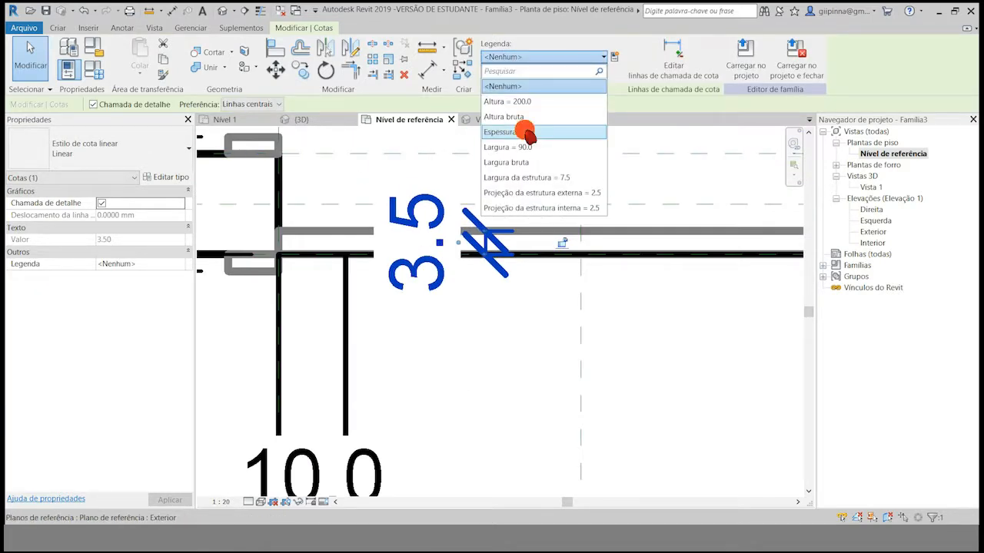
left_click(528, 133)
left_click(482, 340)
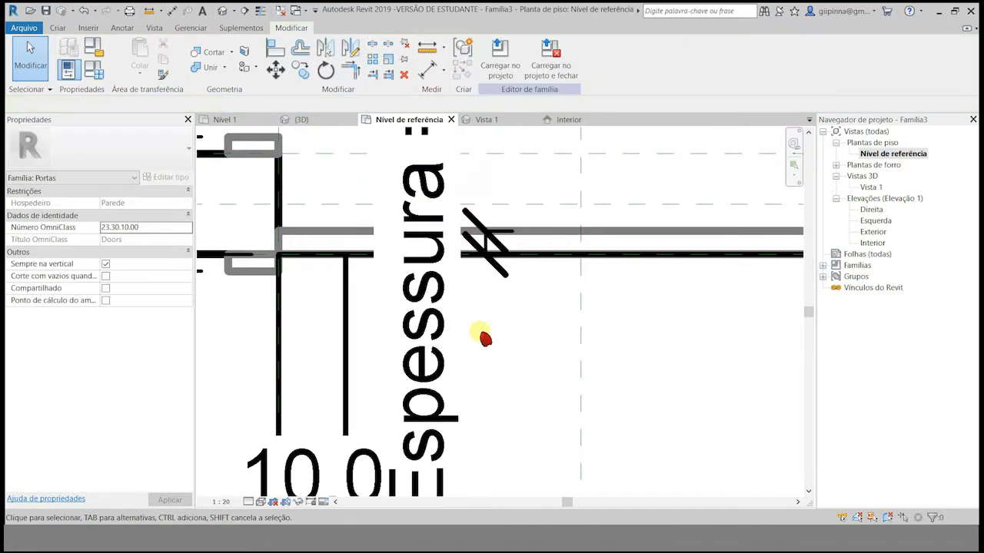
Step: Label the symbolic-line rectangle's width dimension with the Espessura parameter
scroll(491, 323, "down", 3)
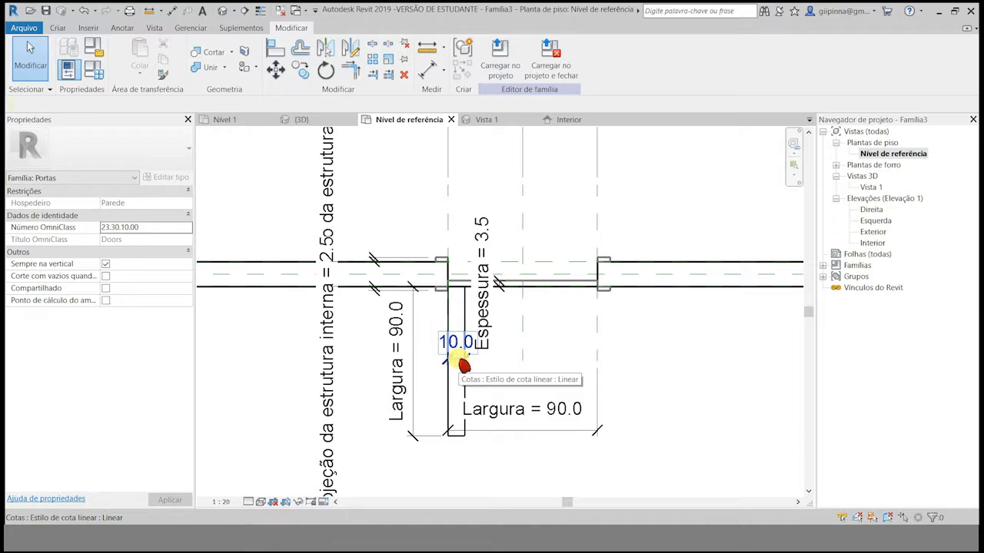
left_click(464, 365)
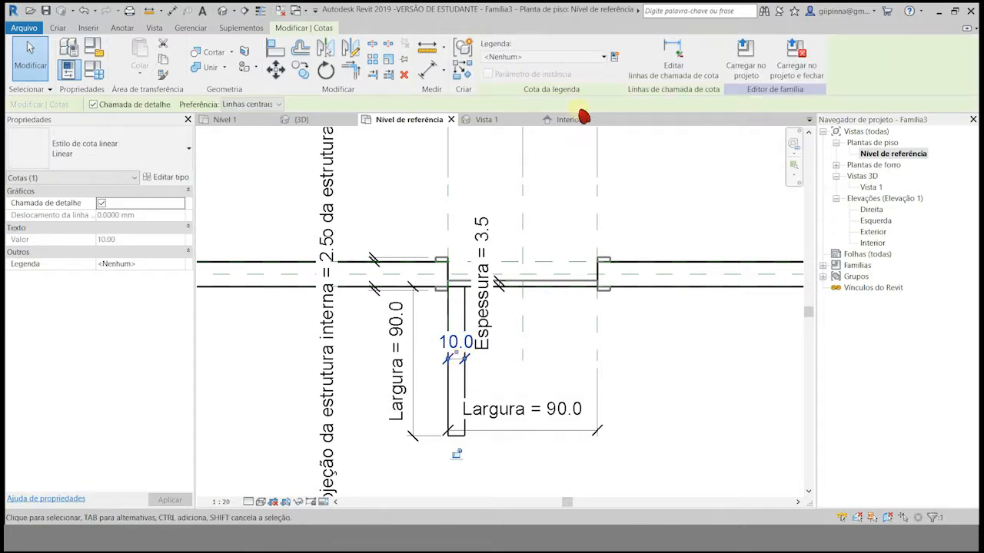
left_click(583, 59)
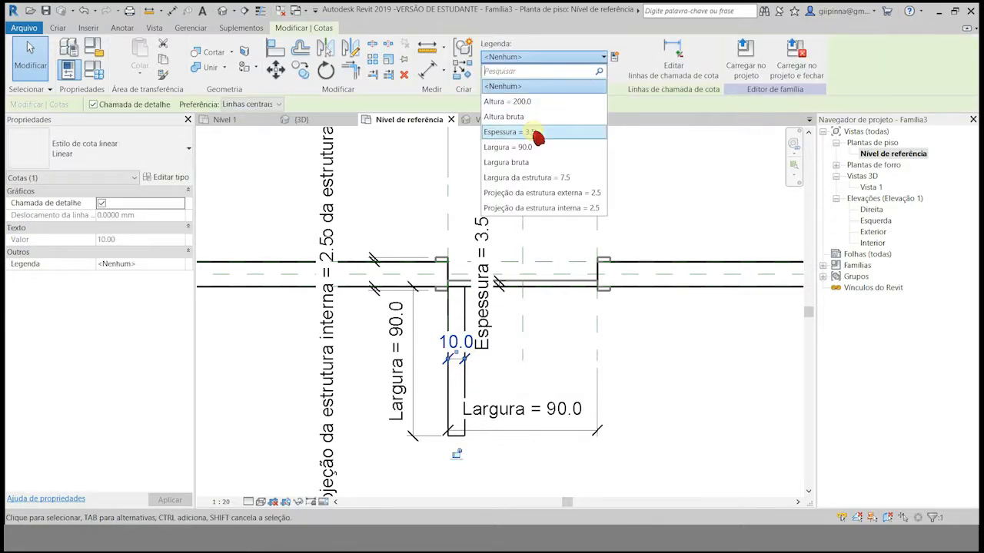
left_click(537, 131)
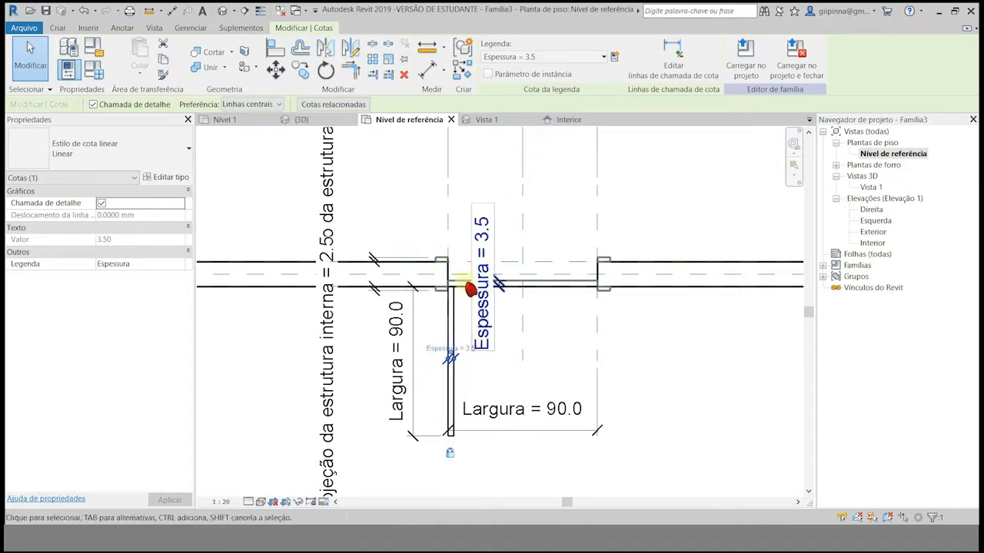
left_click(681, 356)
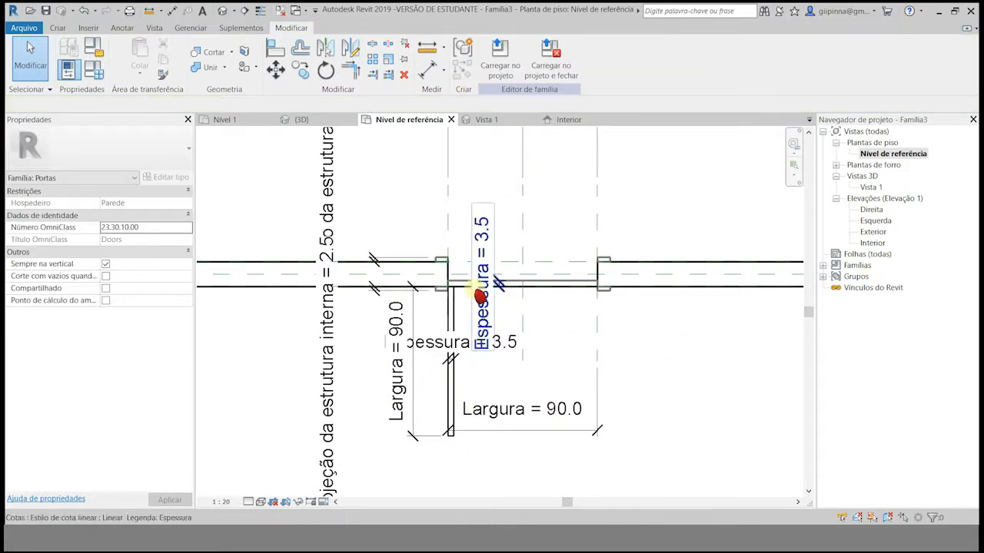
Step: Set the door frame mouldings on both wall faces to be visible only at the Alto detail level
left_click(446, 268)
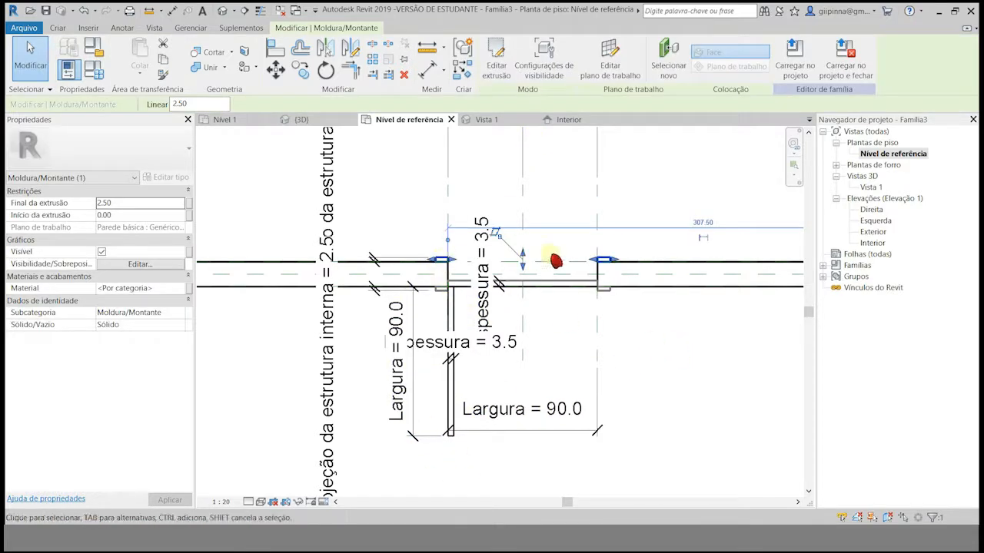
left_click(605, 292, "ctrl")
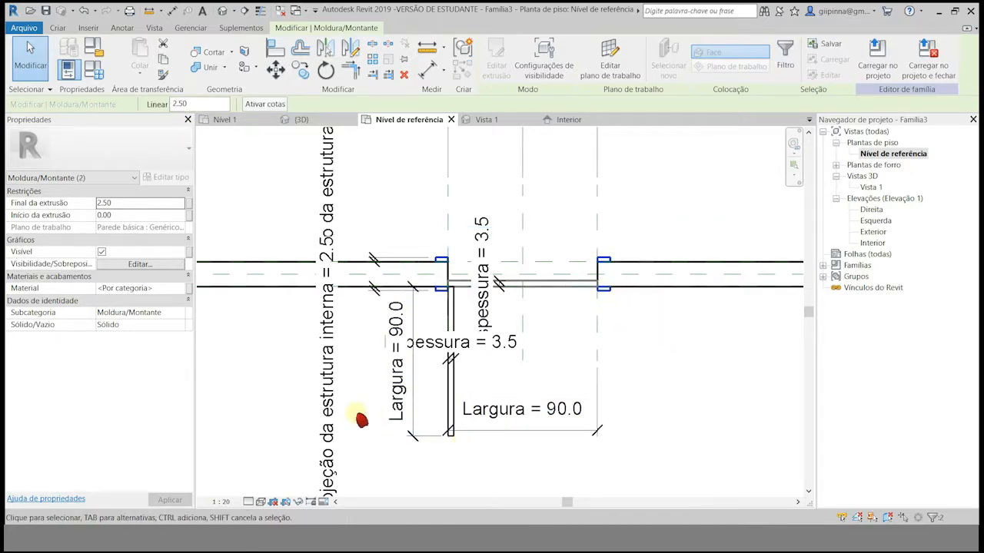
left_click(171, 265)
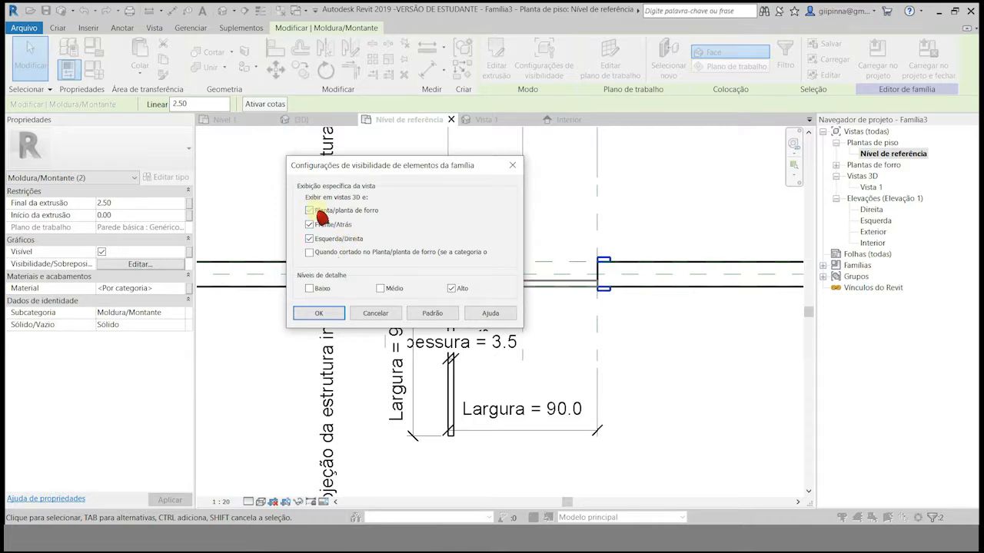
left_click(321, 313)
left_click(668, 346)
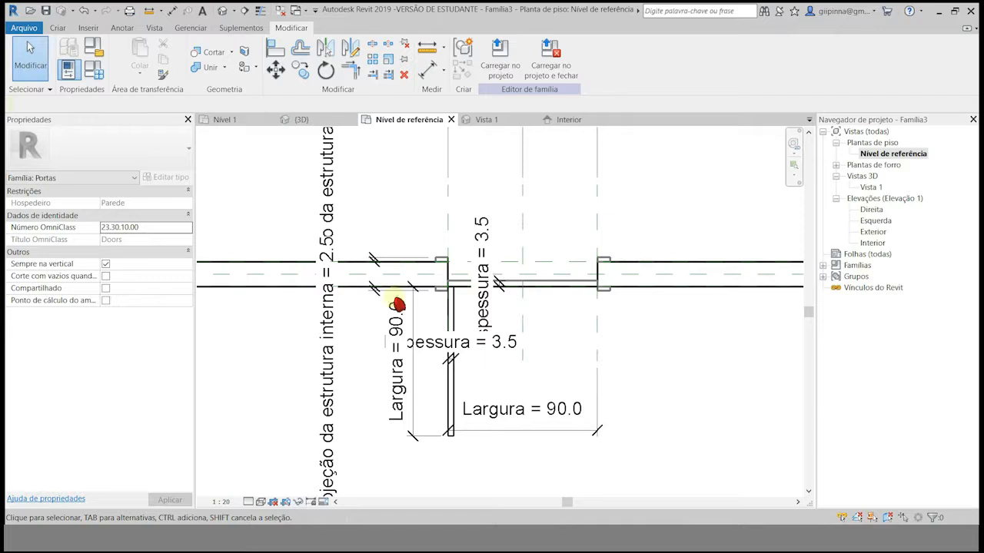
Step: Save the family as Família porta.rfa, replacing the existing file
left_click(24, 28)
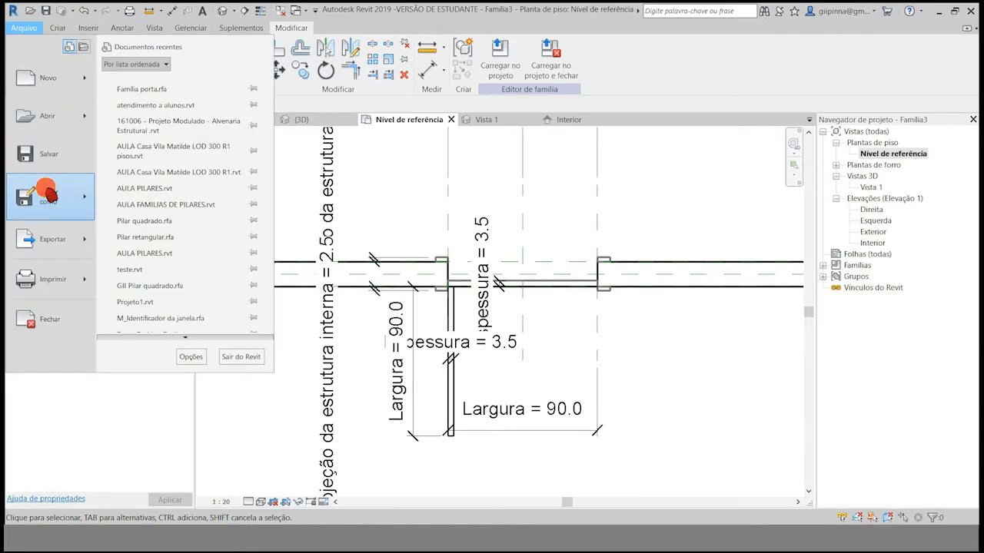
left_click(48, 196)
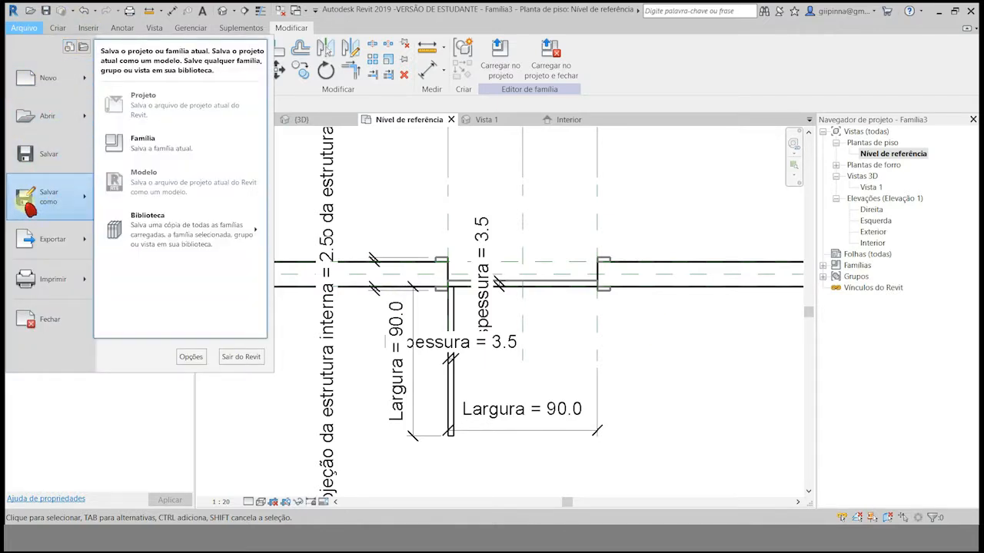
left_click(29, 202)
left_click(754, 399)
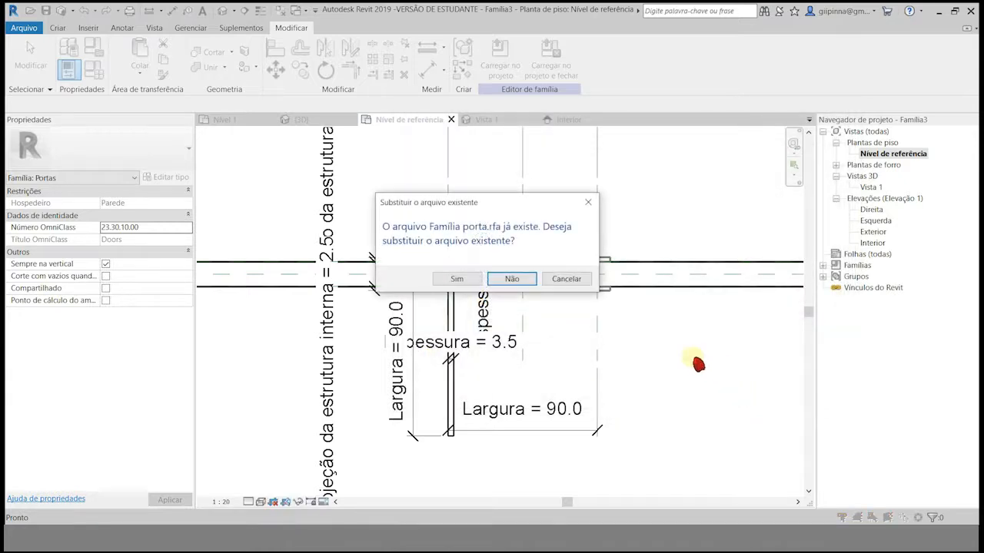
left_click(468, 277)
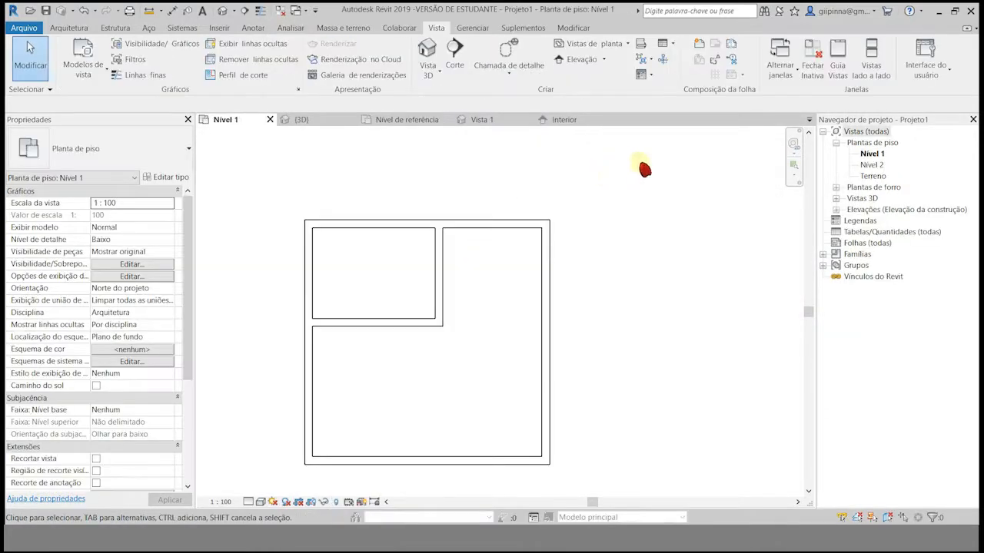
Step: In the project's Nível 1 plan, load the Família porta family and place one door in the small room's horizontal interior wall
scroll(650, 165, "down", 1)
left_click(69, 28)
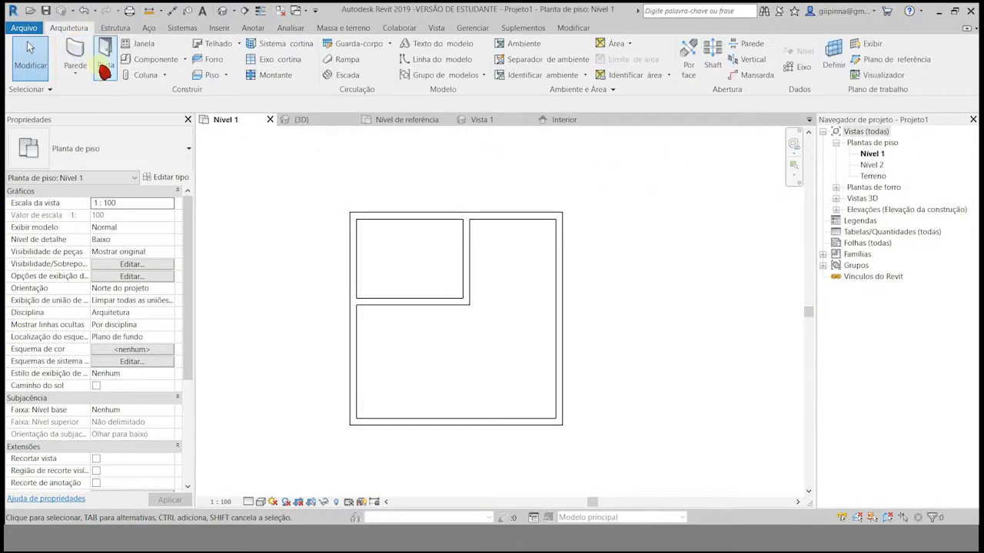
left_click(105, 58)
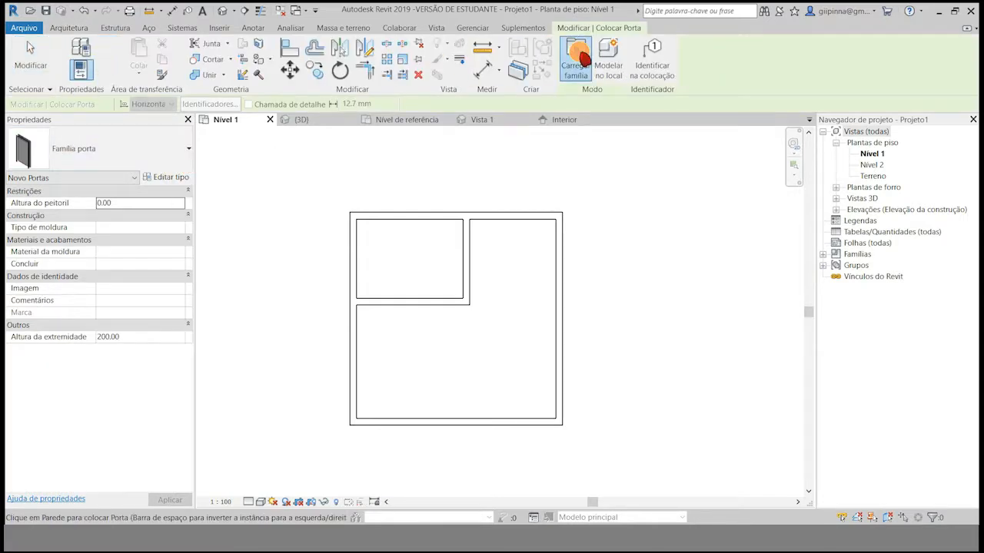
left_click(578, 62)
left_click_drag(615, 187, 616, 246)
double_click(413, 333)
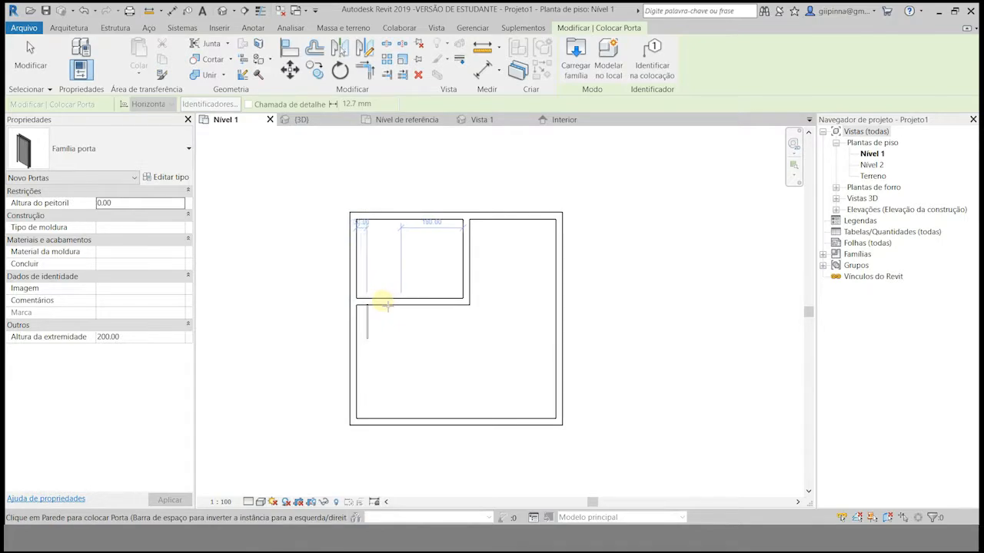
left_click(382, 303)
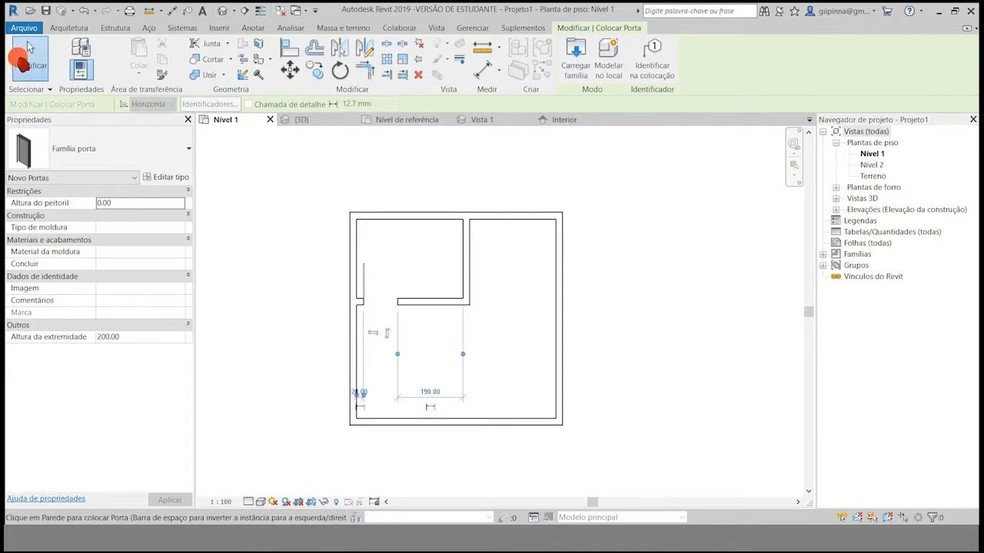
left_click(27, 48)
Step: Check the placed door in plan at the Médio and Alto detail levels
scroll(361, 376, "up", 2)
scroll(423, 188, "up", 2)
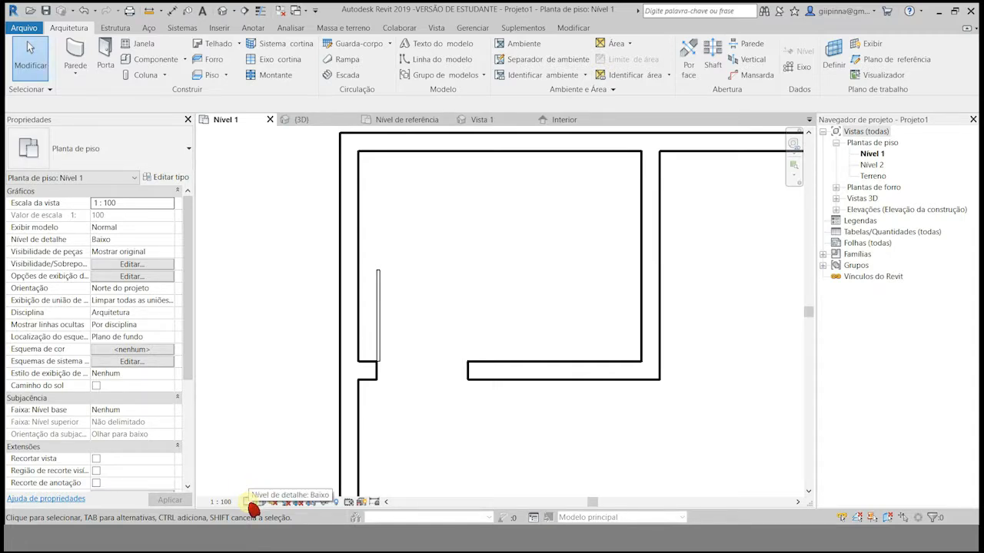
left_click(249, 503)
left_click(262, 476)
left_click(250, 503)
left_click(257, 491)
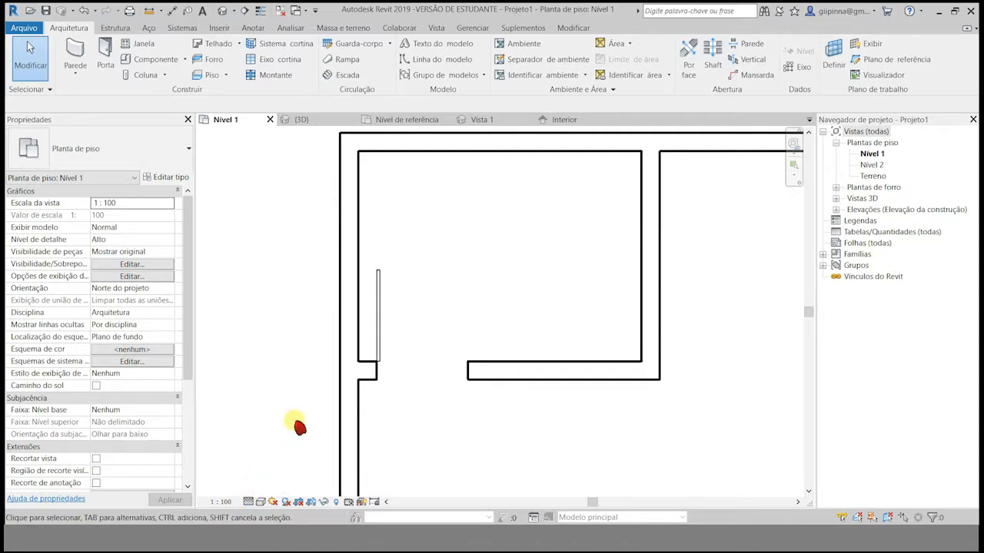
scroll(369, 346, "up", 3)
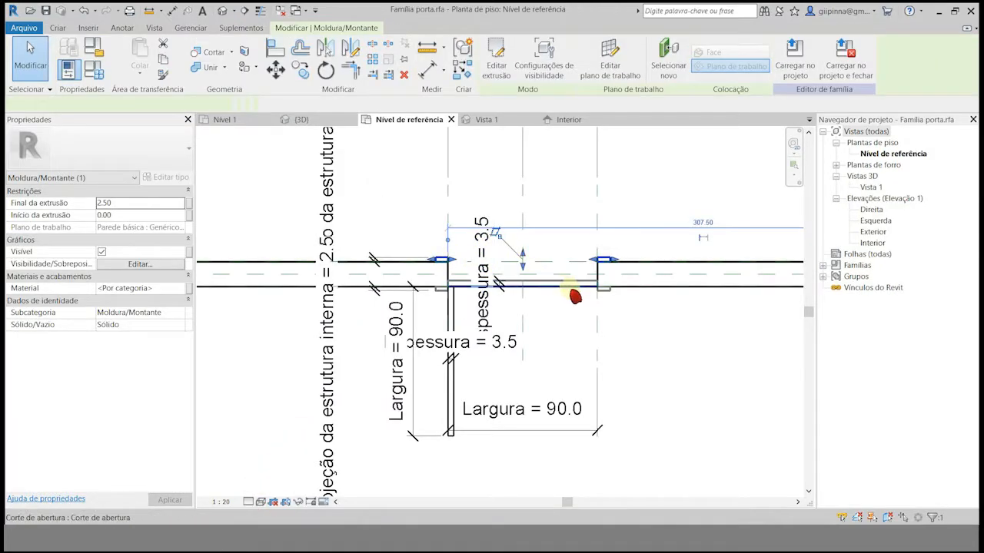
Step: In the door family, enable plan and cut-in-plan display for both frame mouldings at the Alto detail level, and reload it into the project
left_click(607, 292)
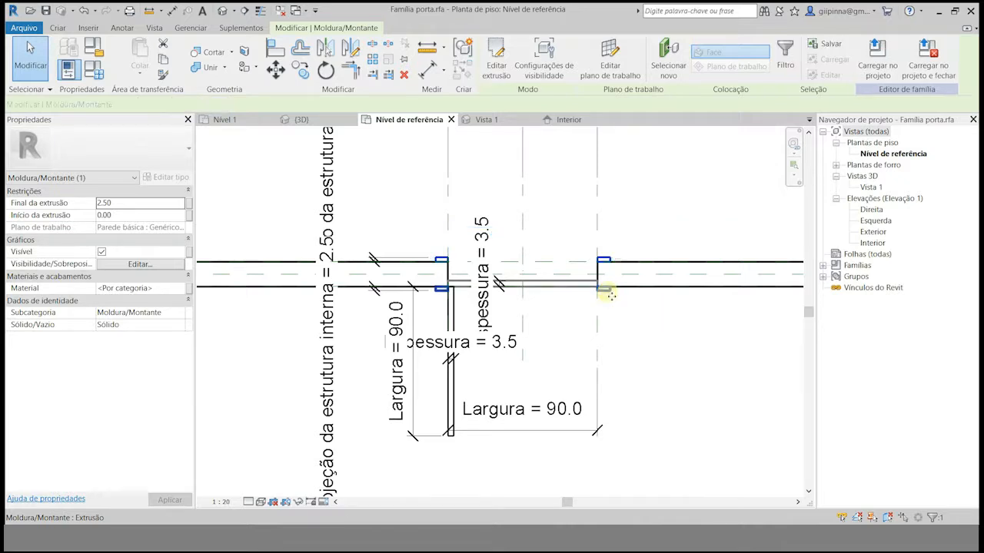
left_click(609, 292, "ctrl")
left_click(140, 265)
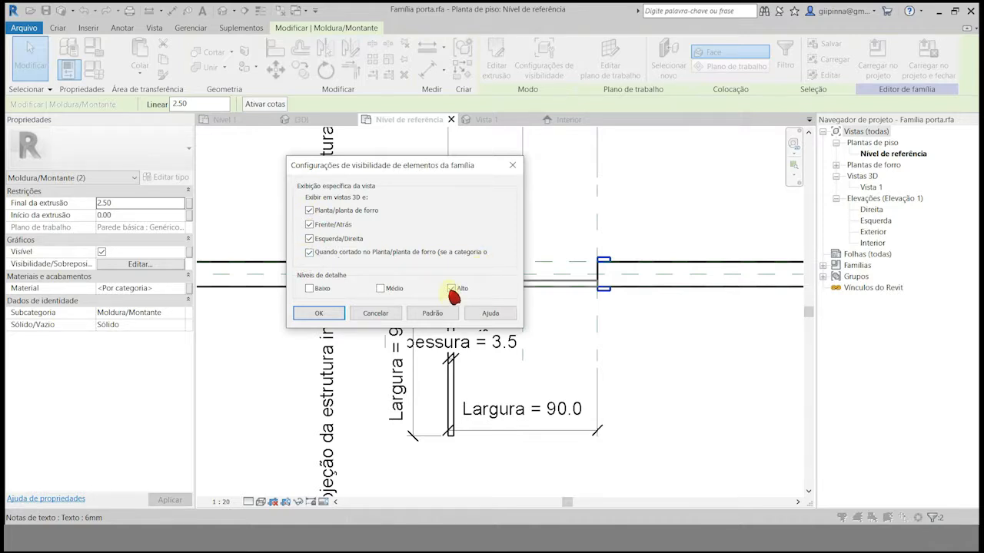
left_click(332, 317)
left_click(240, 186)
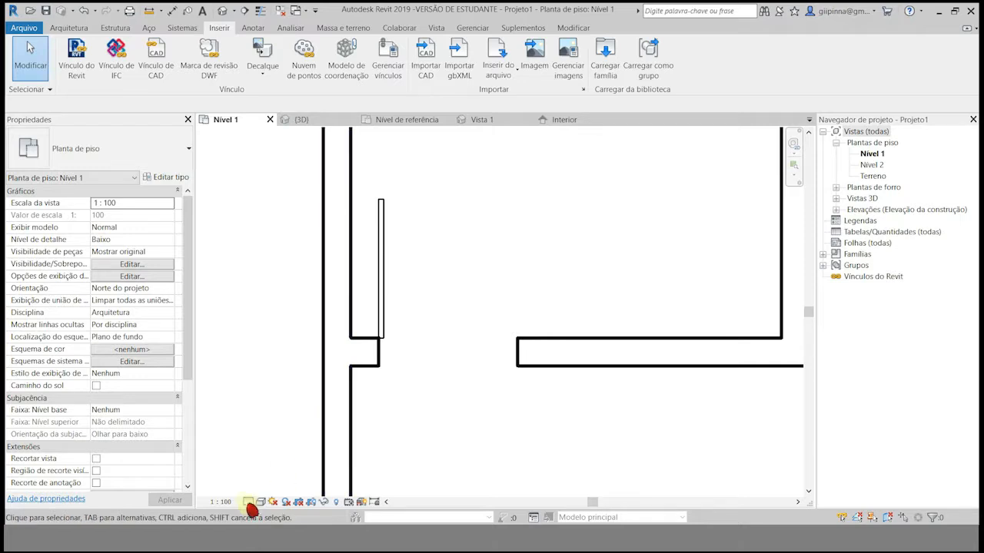
Step: Check the reloaded door's frame in the Nível 1 plan at the Médio and Alto detail levels
left_click(259, 502)
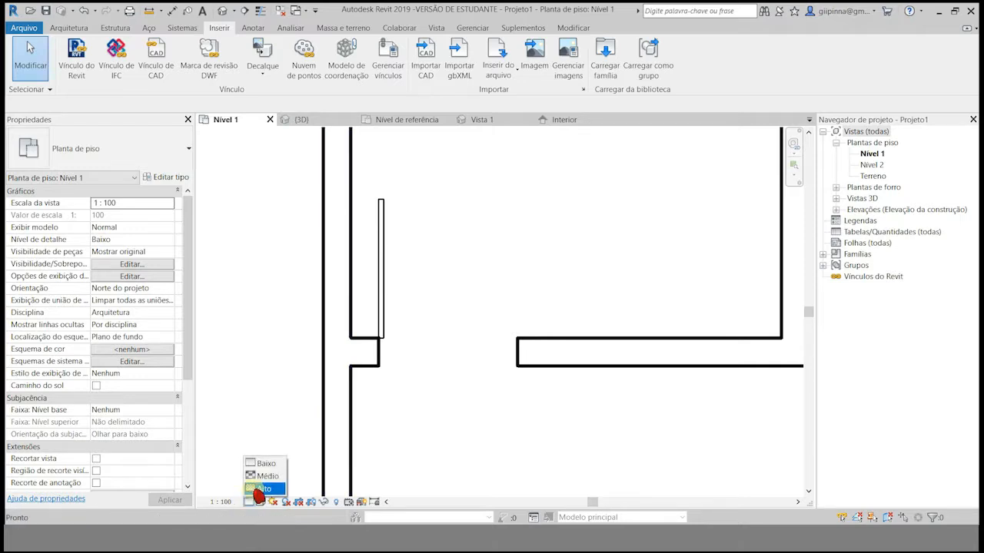
left_click(267, 478)
left_click(249, 502)
left_click(264, 490)
scroll(524, 363, "up", 3)
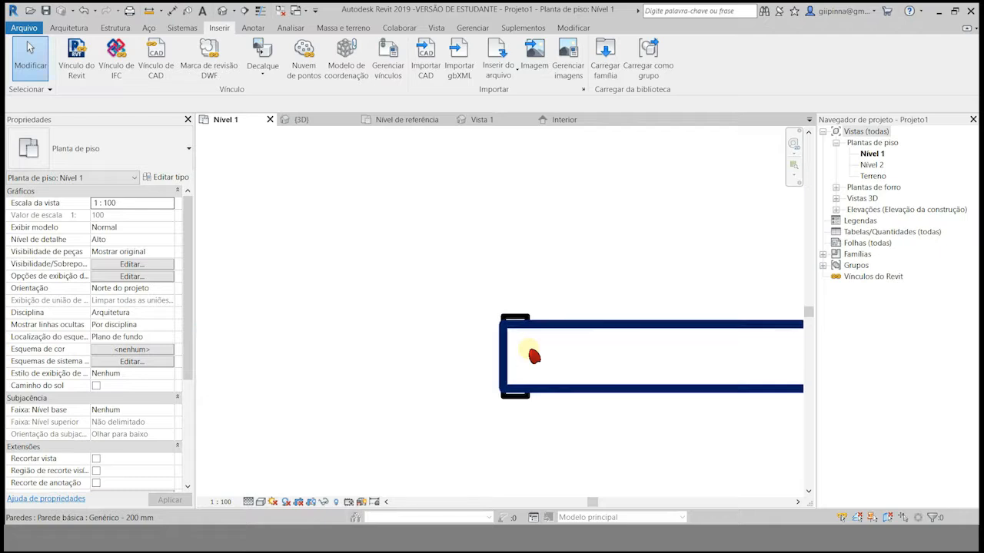
Step: Set the Nível 1 plan's scale to 1:20 and its detail level to Baixo
left_click(230, 502)
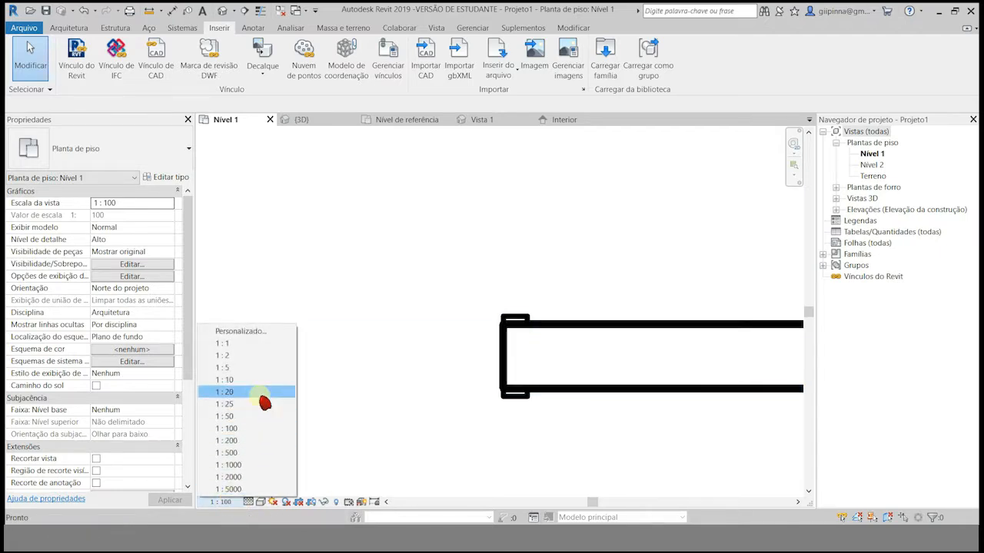
left_click(262, 393)
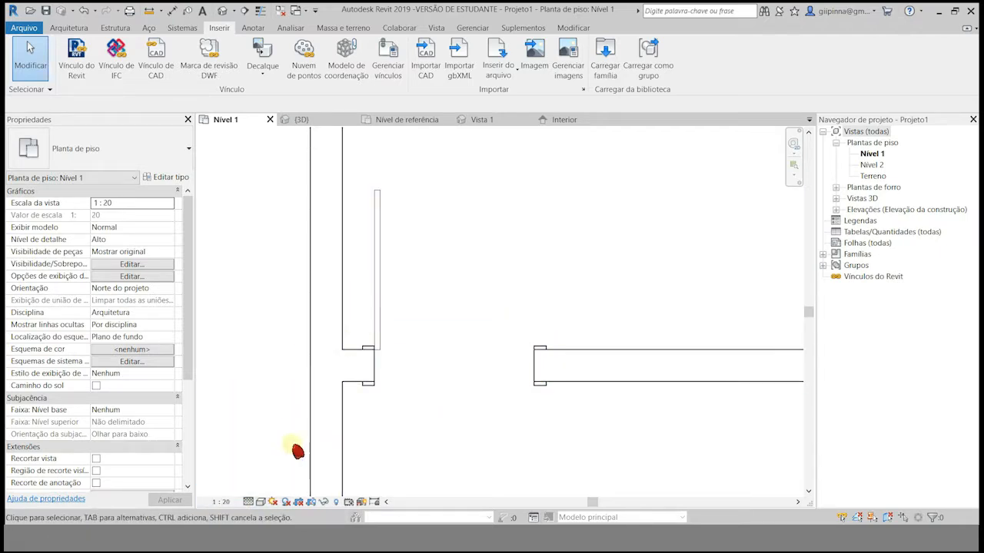
left_click(227, 503)
left_click(248, 502)
left_click(261, 465)
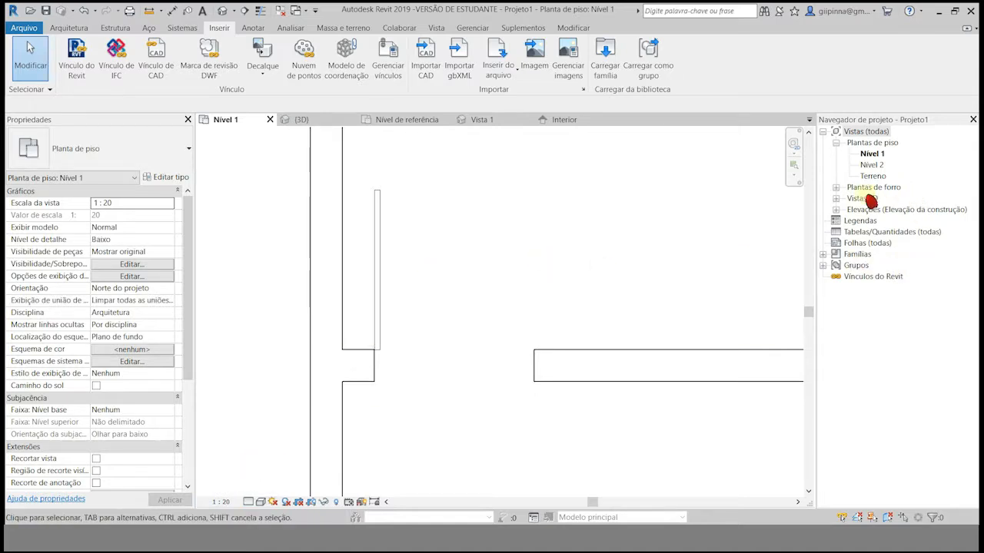
Step: Open the project's {3D} view and examine the door at the Baixo detail level
double_click(861, 198)
double_click(869, 210)
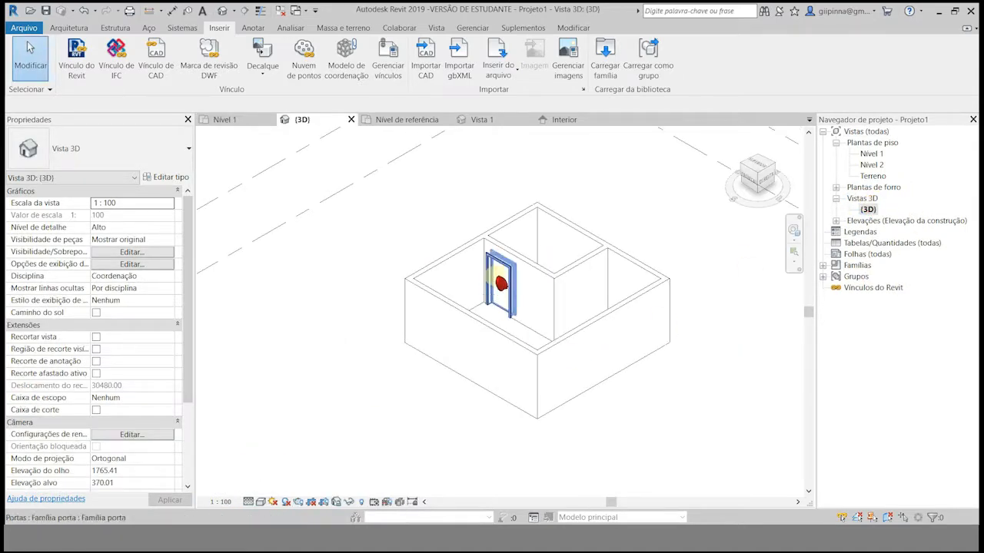
scroll(501, 284, "up", 5)
left_click(247, 503)
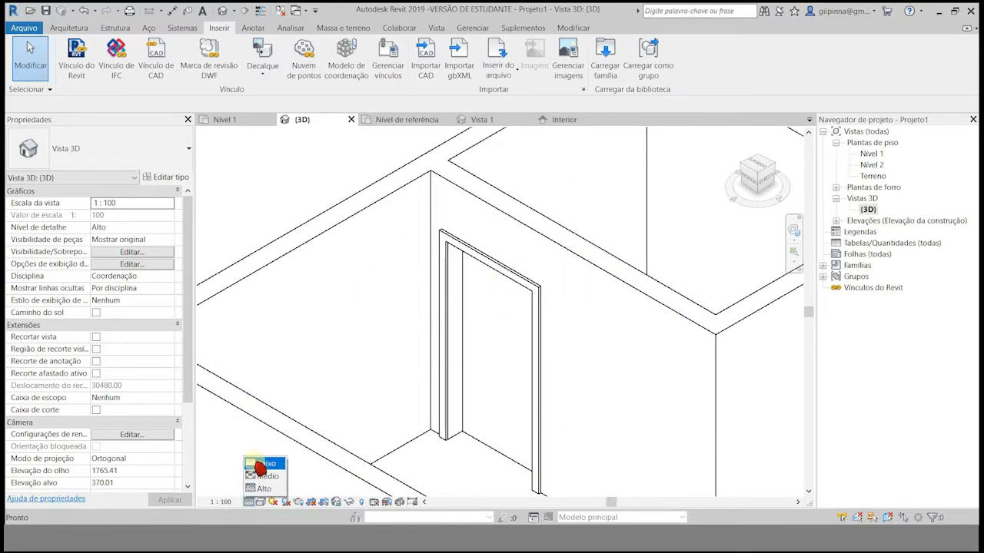
left_click(262, 465)
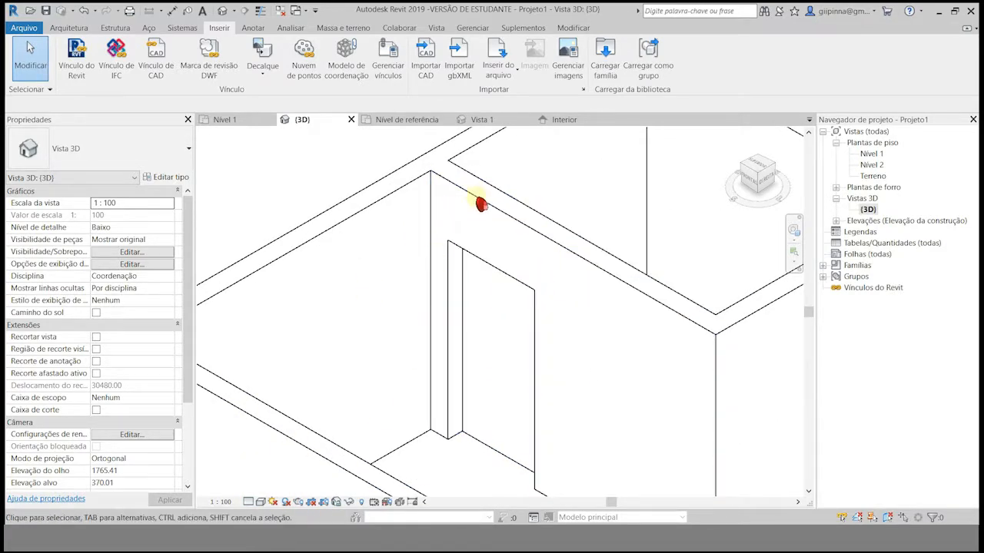
Step: Examine the door in the 3D view at the Médio and Alto detail levels
scroll(330, 131, "down", 2)
left_click(250, 503)
left_click(260, 478)
left_click(251, 502)
left_click(260, 490)
double_click(481, 321)
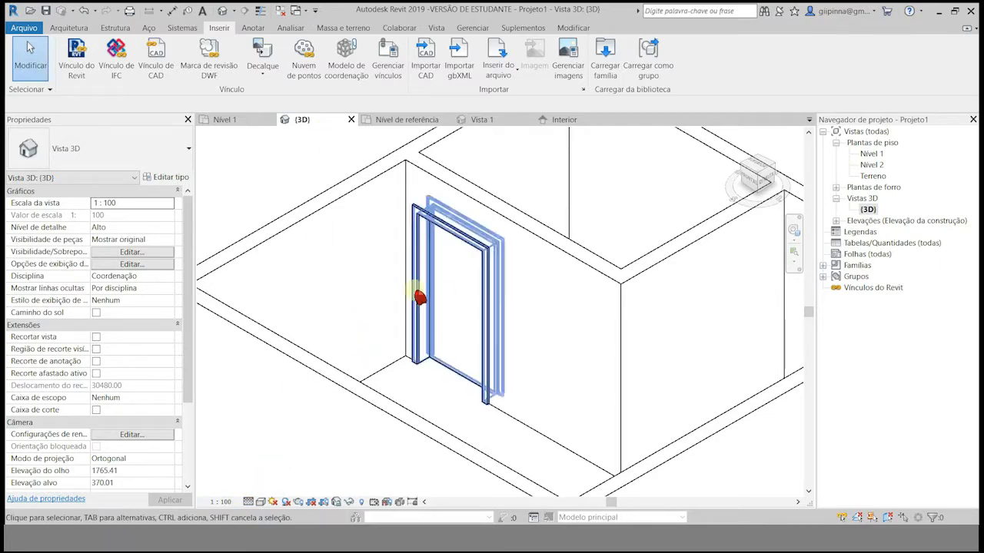
Step: Return to the door family's Nível de referência plan and examine the leaf extrusion in plan and in the Vista 1 3D view
left_click(403, 121)
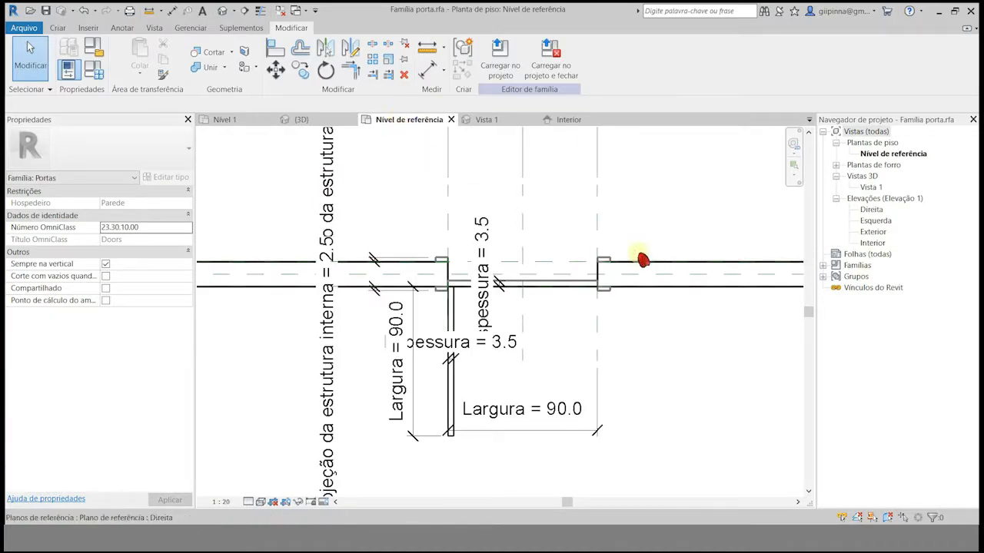
scroll(650, 249, "up", 1)
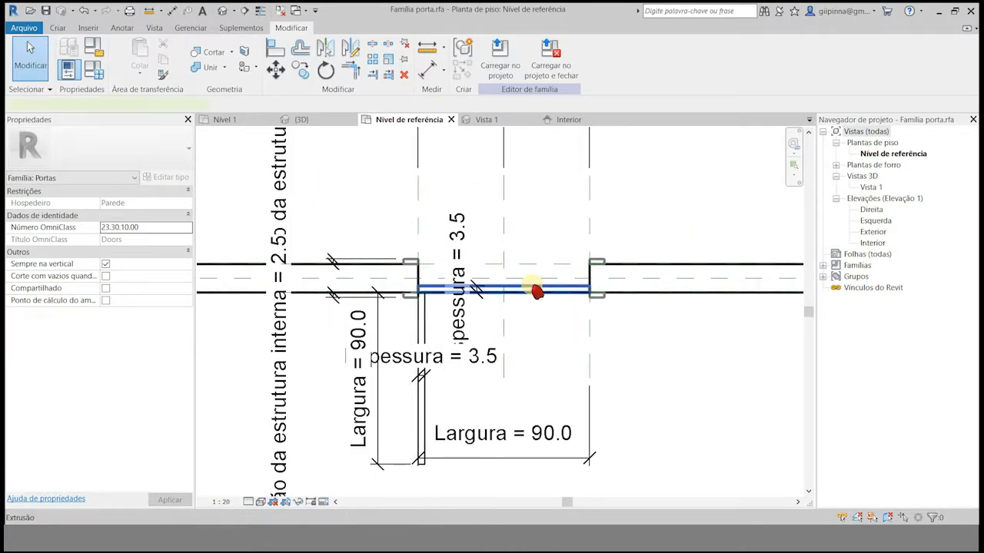
left_click(536, 291)
double_click(871, 187)
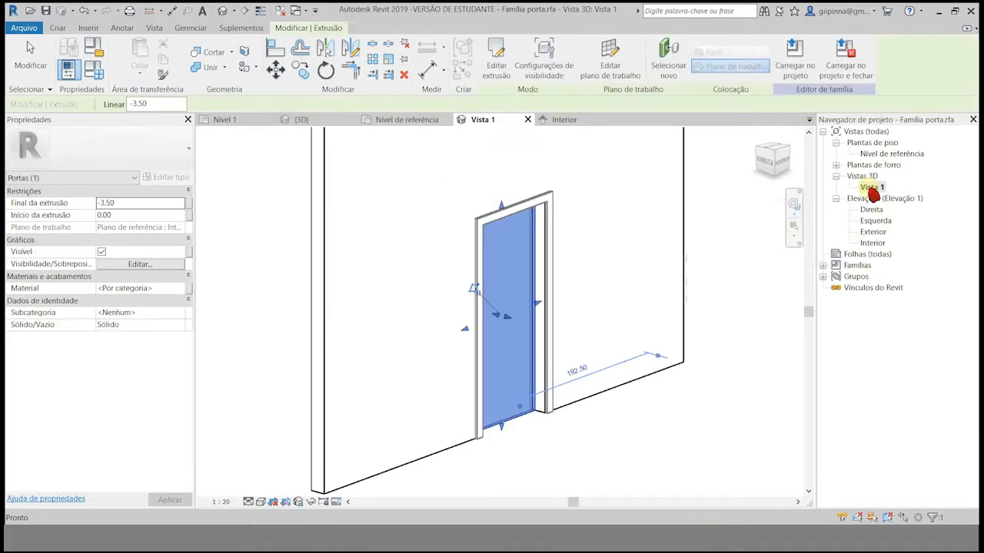
double_click(889, 143)
double_click(890, 143)
double_click(891, 154)
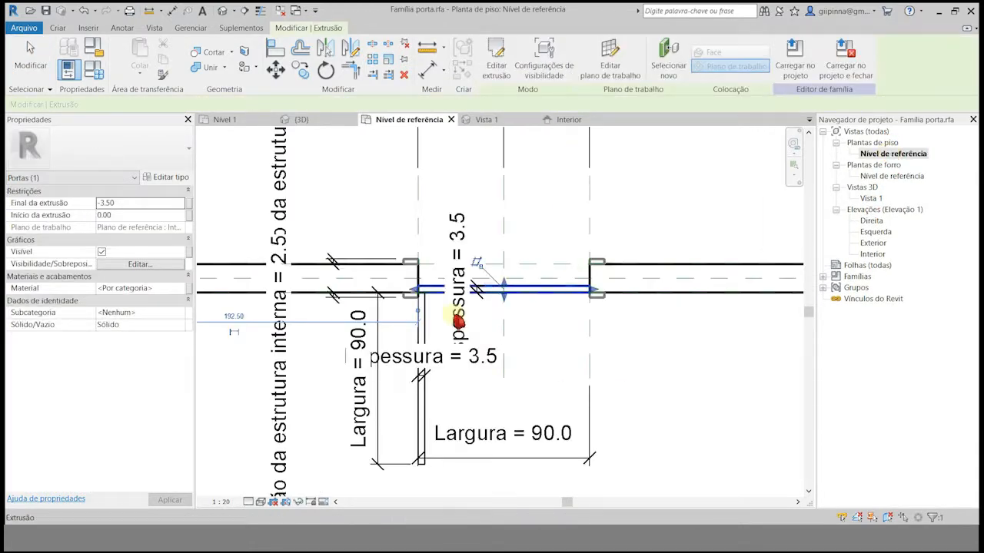
Step: Inspect the symbolic lines of the open leaf in plan and review their visibility settings by detail level
left_click(427, 399)
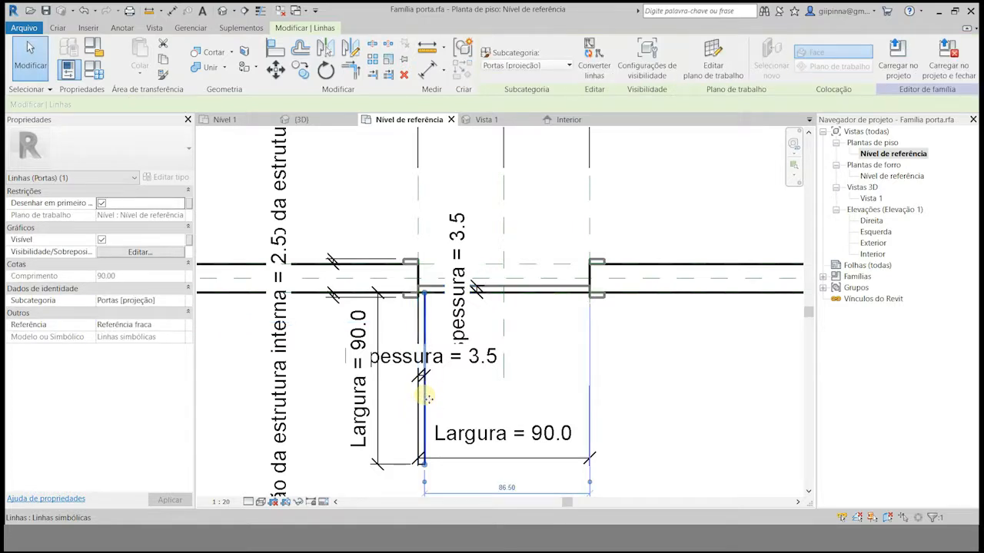
left_click(669, 336)
left_click(439, 404)
left_click(676, 362)
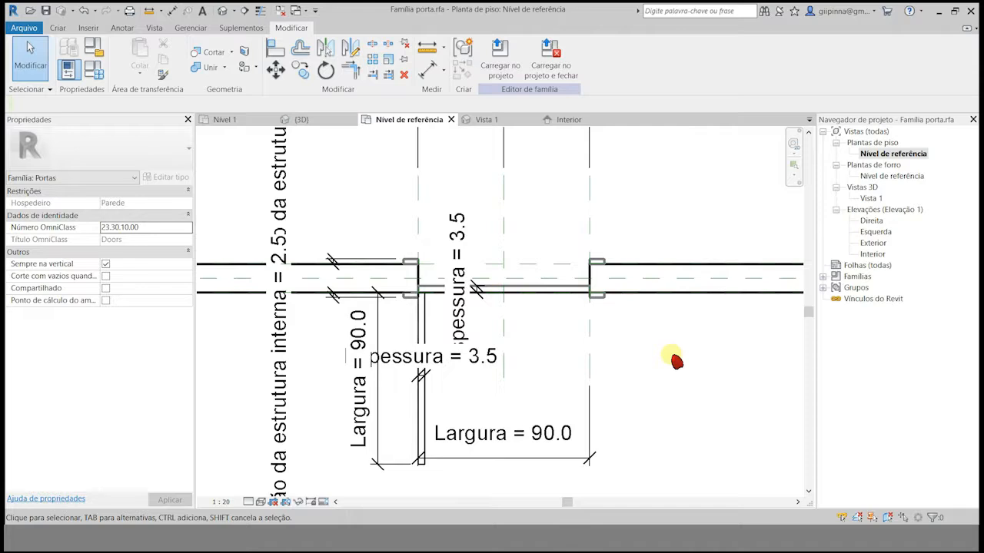
left_click(438, 290)
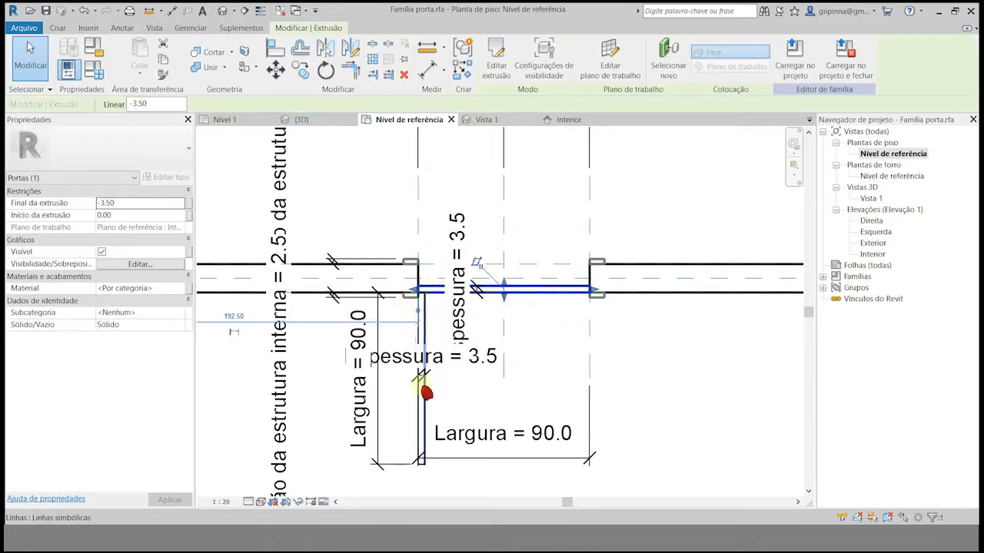
left_click(145, 258)
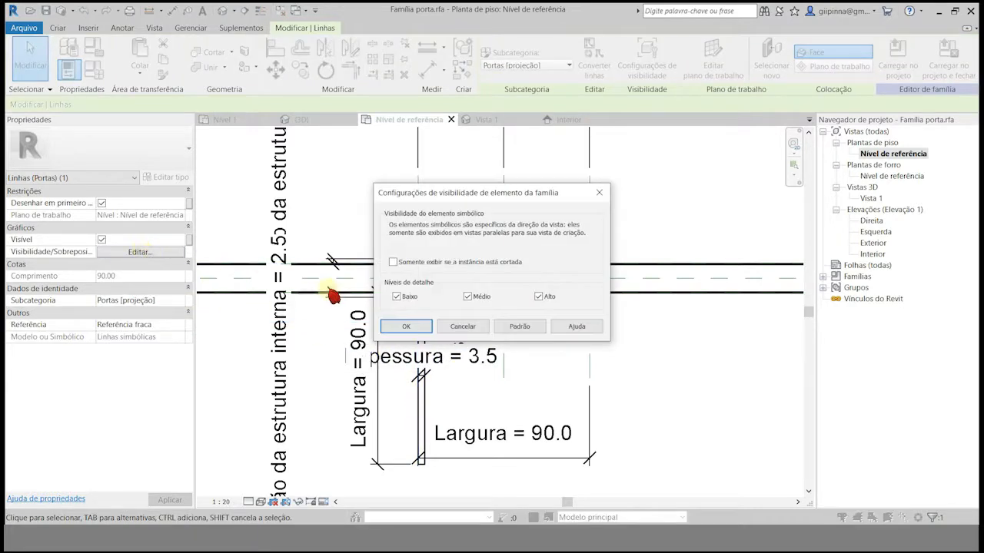
Step: Review the leaf extrusion's view-specific display and detail-level visibility settings, leaving them unmodified
left_click(469, 288)
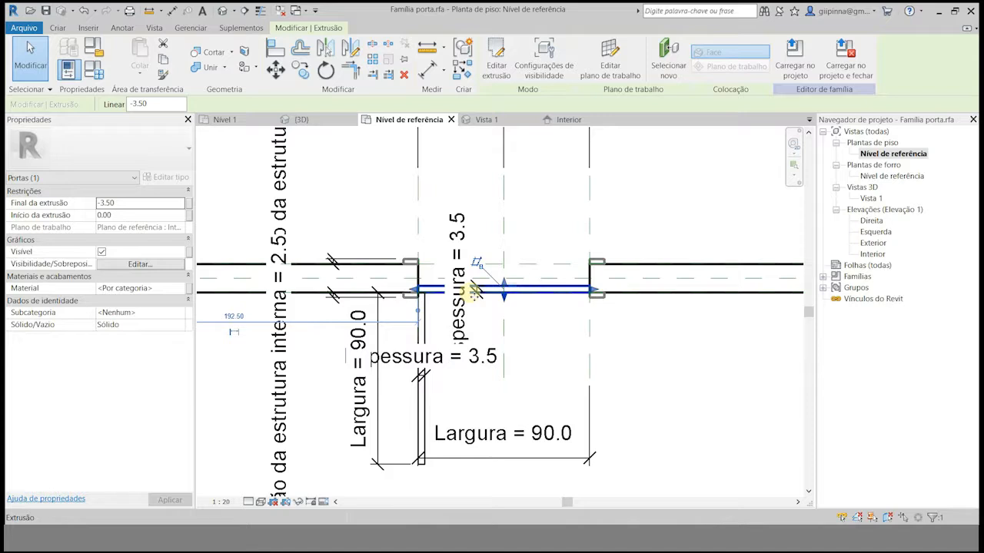
left_click(166, 264)
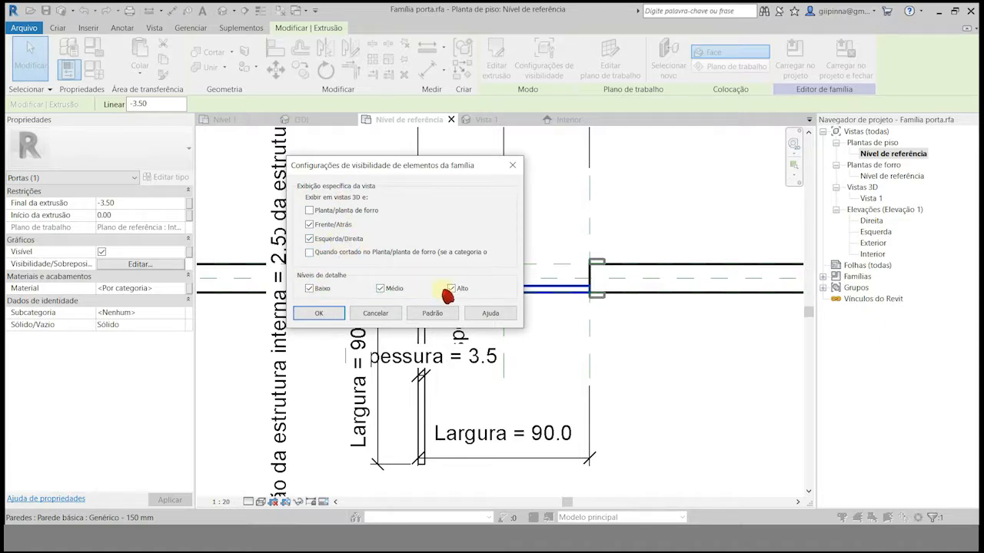
left_click(512, 165)
left_click(658, 181)
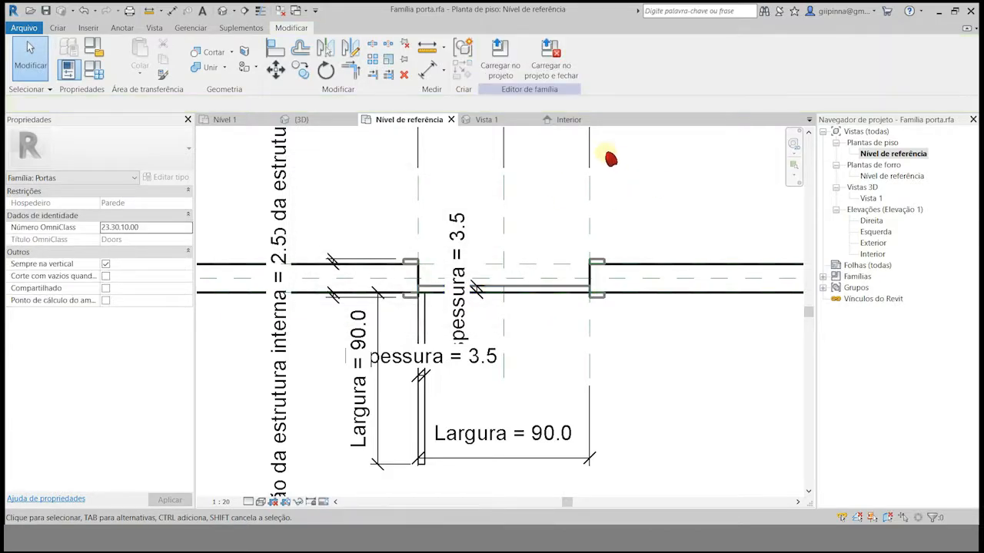